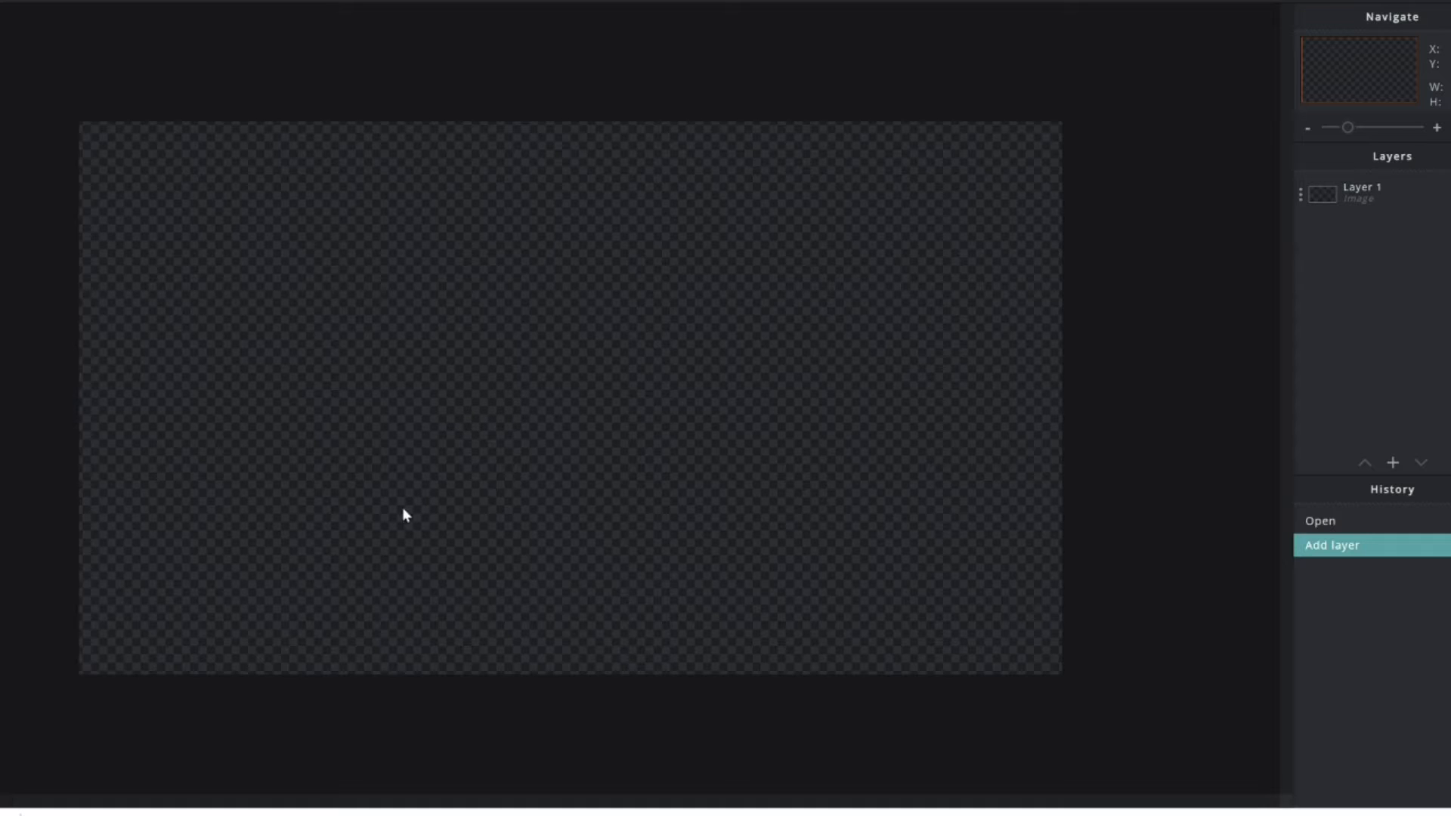
- Dismiss the download bar, then zoom the blank canvas in and back out
{"action": "left_click", "coordinate": [1450, 815]}
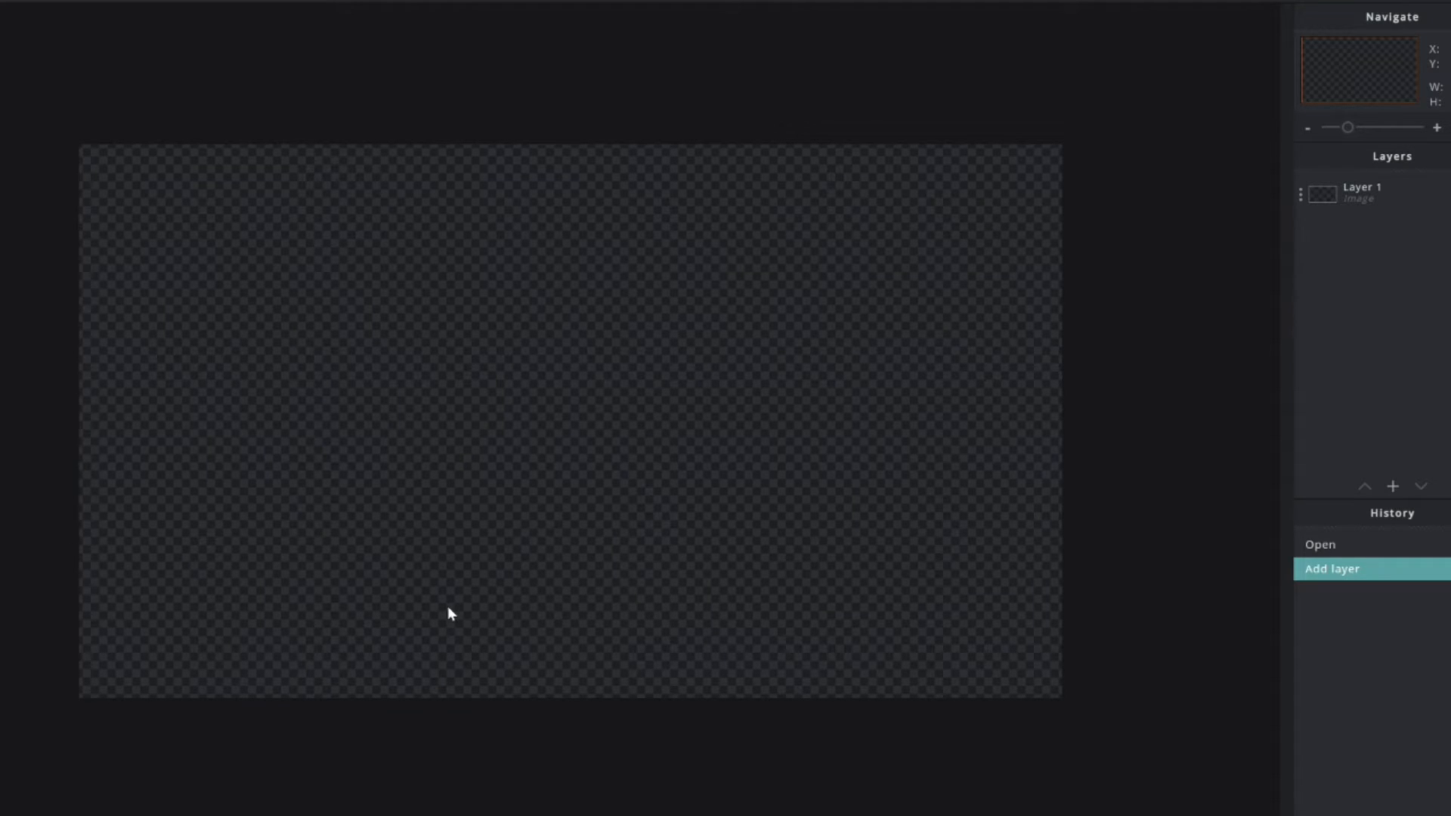
{"action": "scroll", "coordinate": [591, 505], "scroll_direction": "up", "scroll_amount": 1}
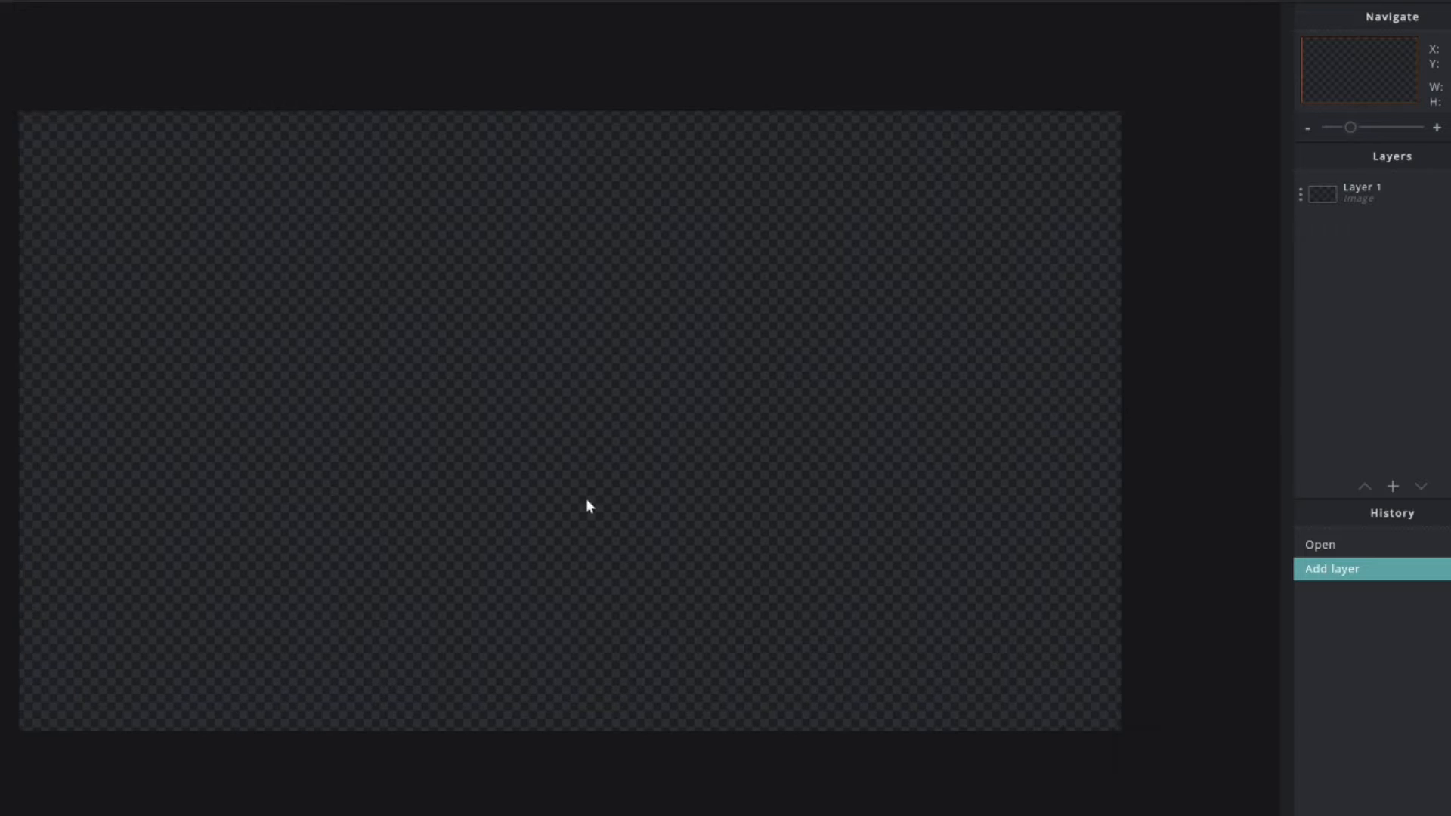
{"action": "scroll", "coordinate": [590, 505], "scroll_direction": "down", "scroll_amount": 1}
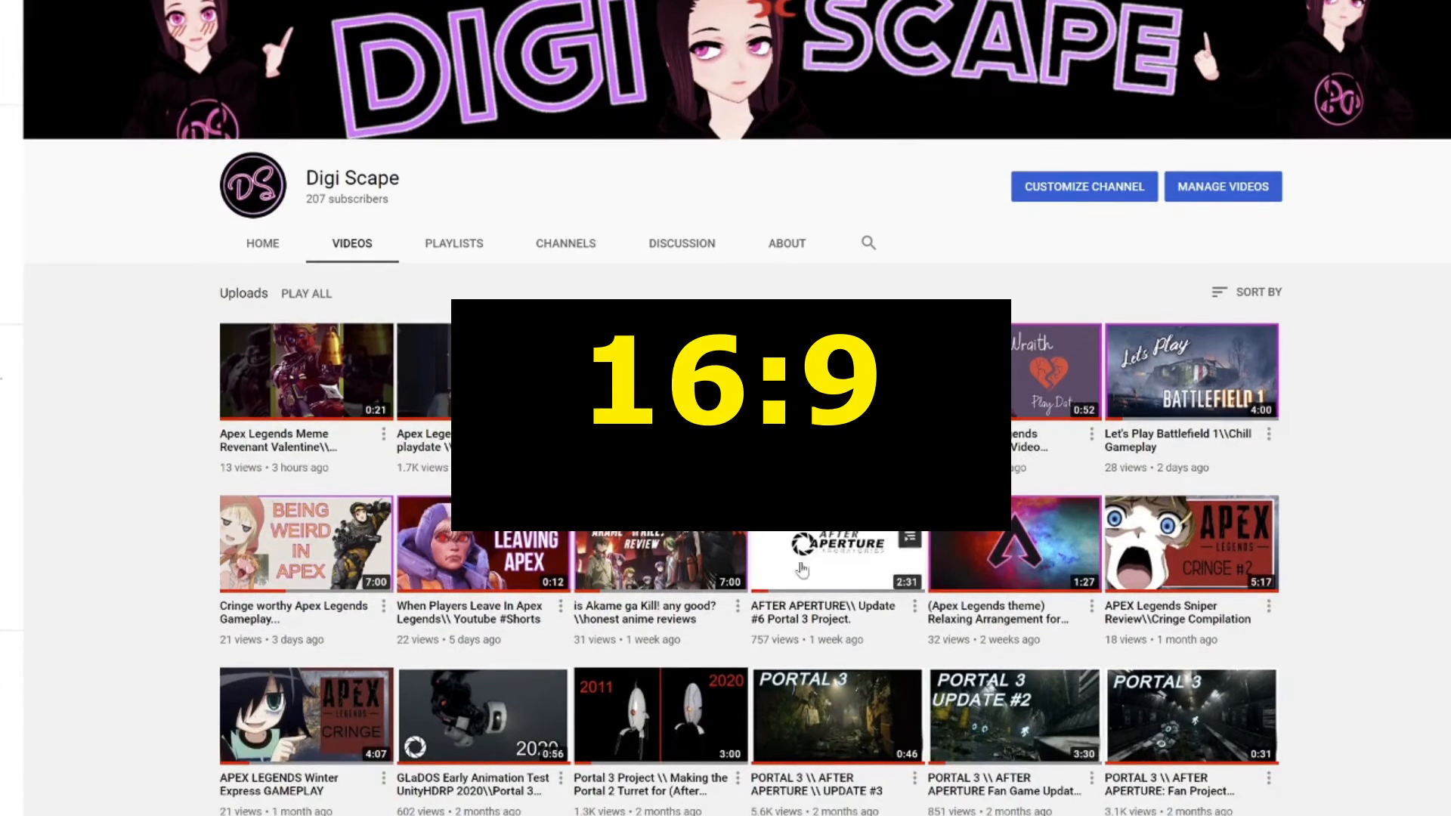
- Scroll through the Digi Scape Videos page and begin customizing the channel
{"action": "scroll", "coordinate": [769, 420], "scroll_direction": "down", "scroll_amount": 2}
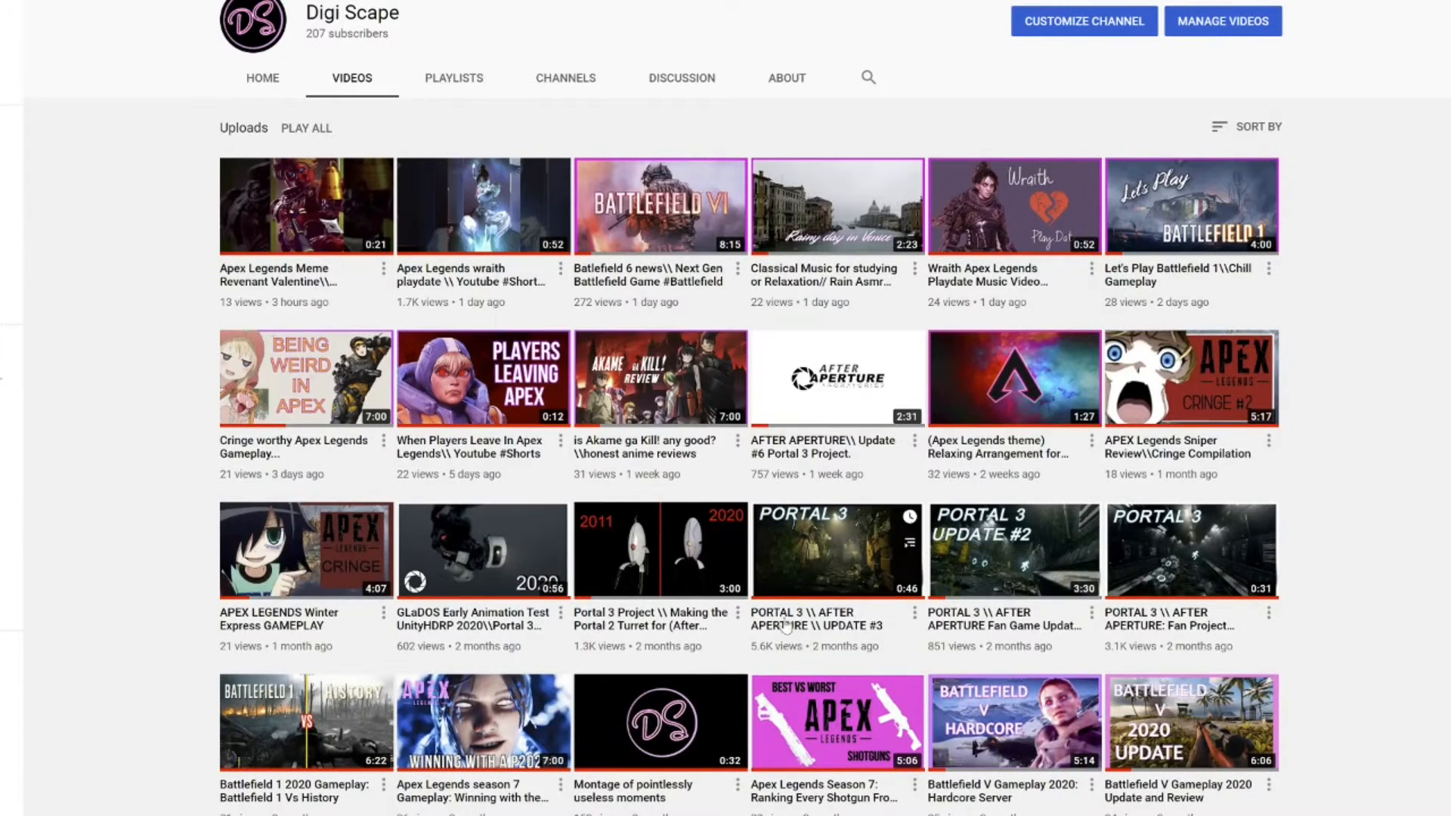
{"action": "scroll", "coordinate": [633, 390], "scroll_direction": "up", "scroll_amount": 3}
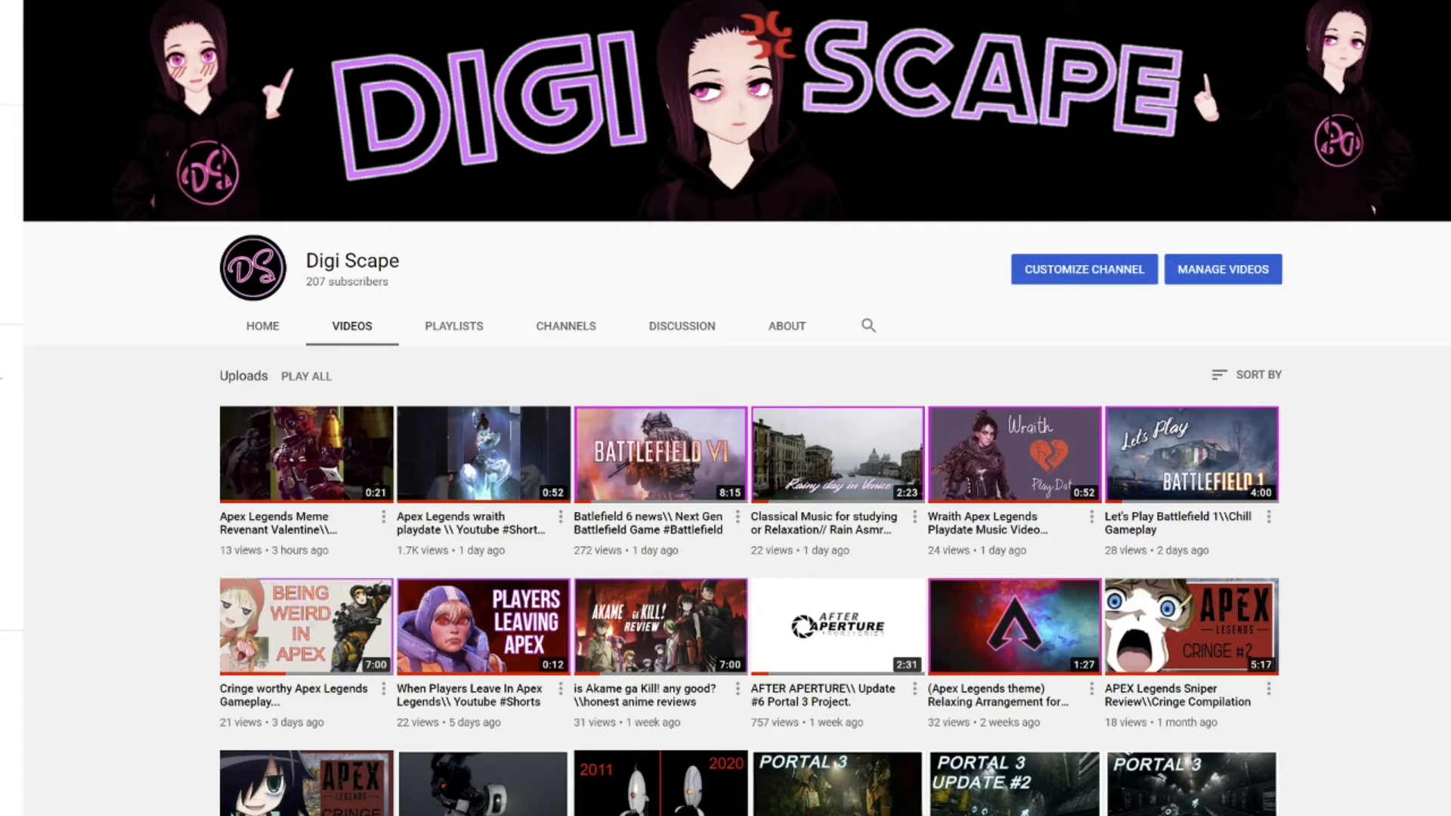
{"action": "left_click", "coordinate": [1073, 271]}
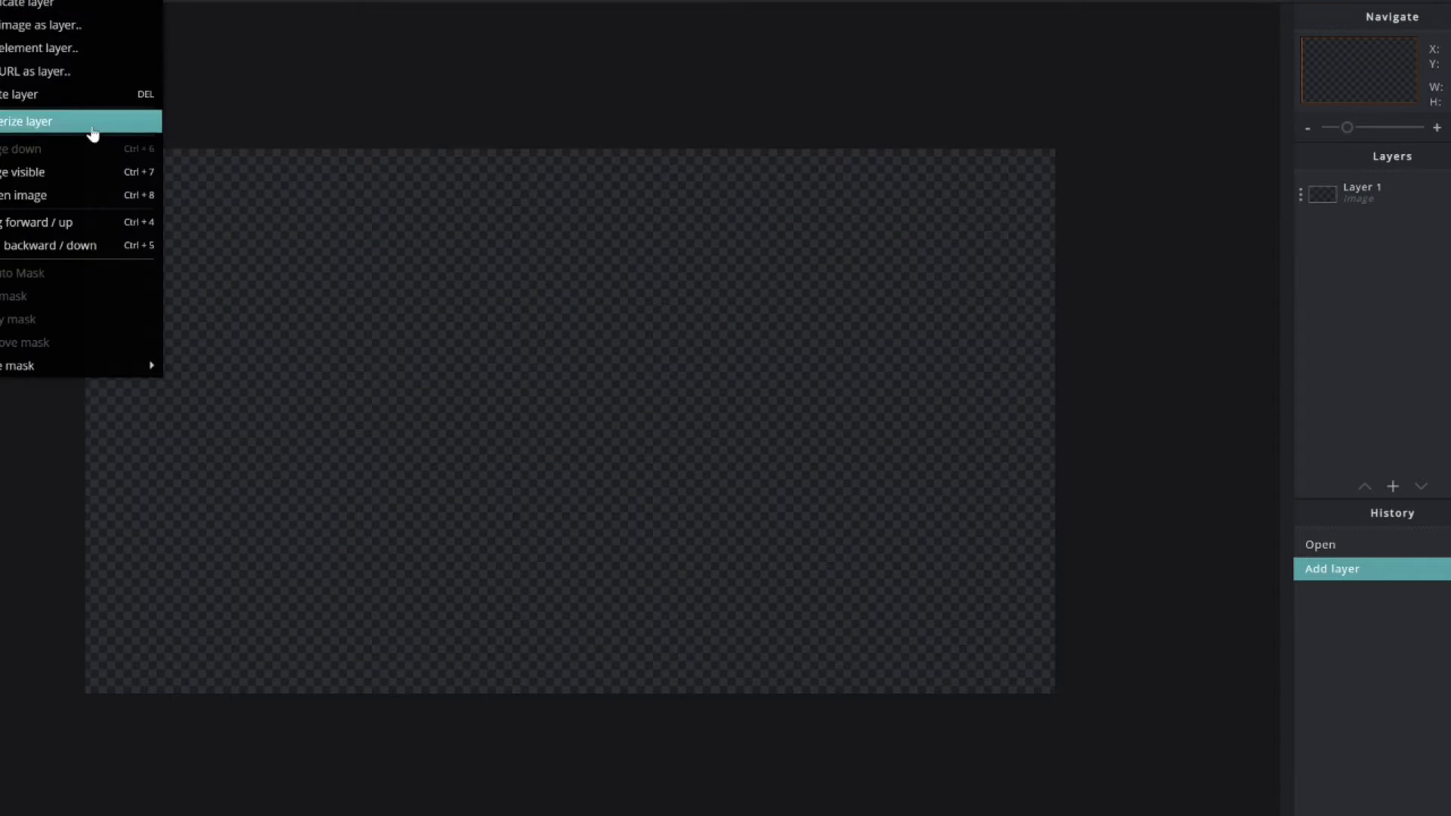
- Add the banner safe-area template as a layer and stretch it to fill the canvas
{"action": "left_click", "coordinate": [81, 32]}
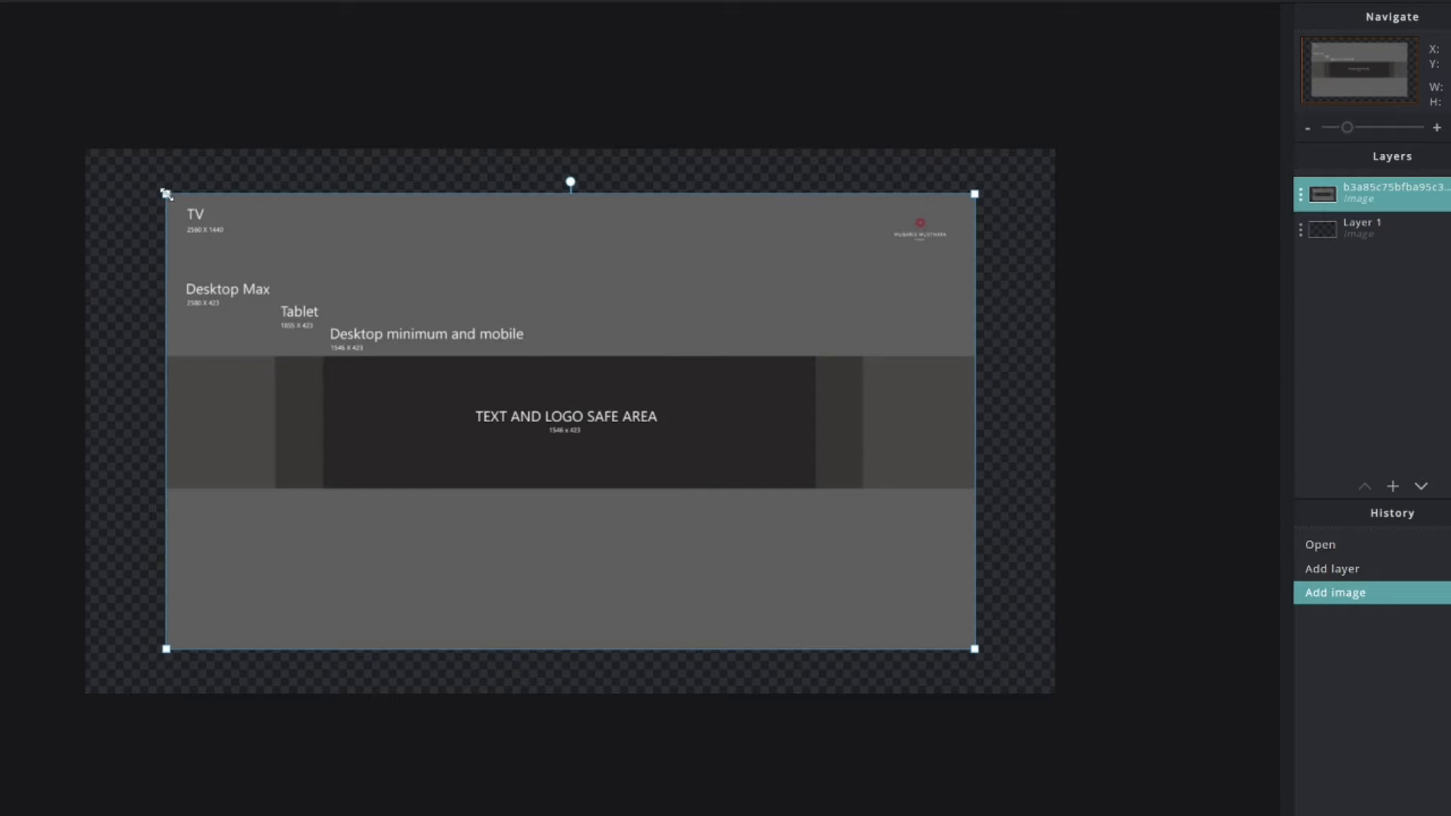
{"action": "left_click_drag", "start_coordinate": [166, 195], "coordinate": [83, 147]}
{"action": "left_click_drag", "start_coordinate": [976, 650], "coordinate": [1054, 690]}
{"action": "left_click", "coordinate": [1146, 487]}
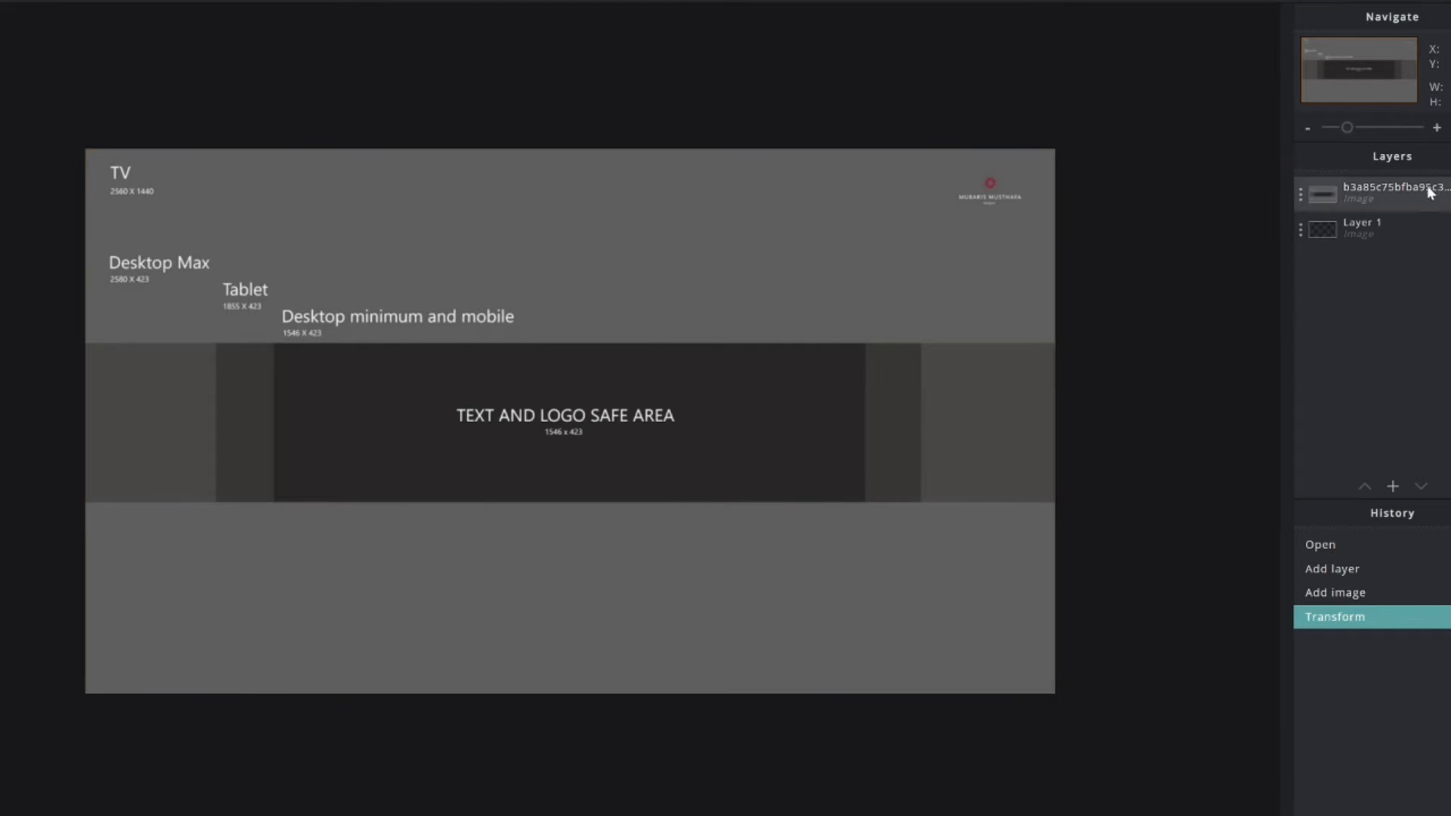
- Set the template layer to 52 transparency, hide it, and select Layer 1
{"action": "left_click", "coordinate": [1367, 201]}
{"action": "left_click", "coordinate": [1368, 201]}
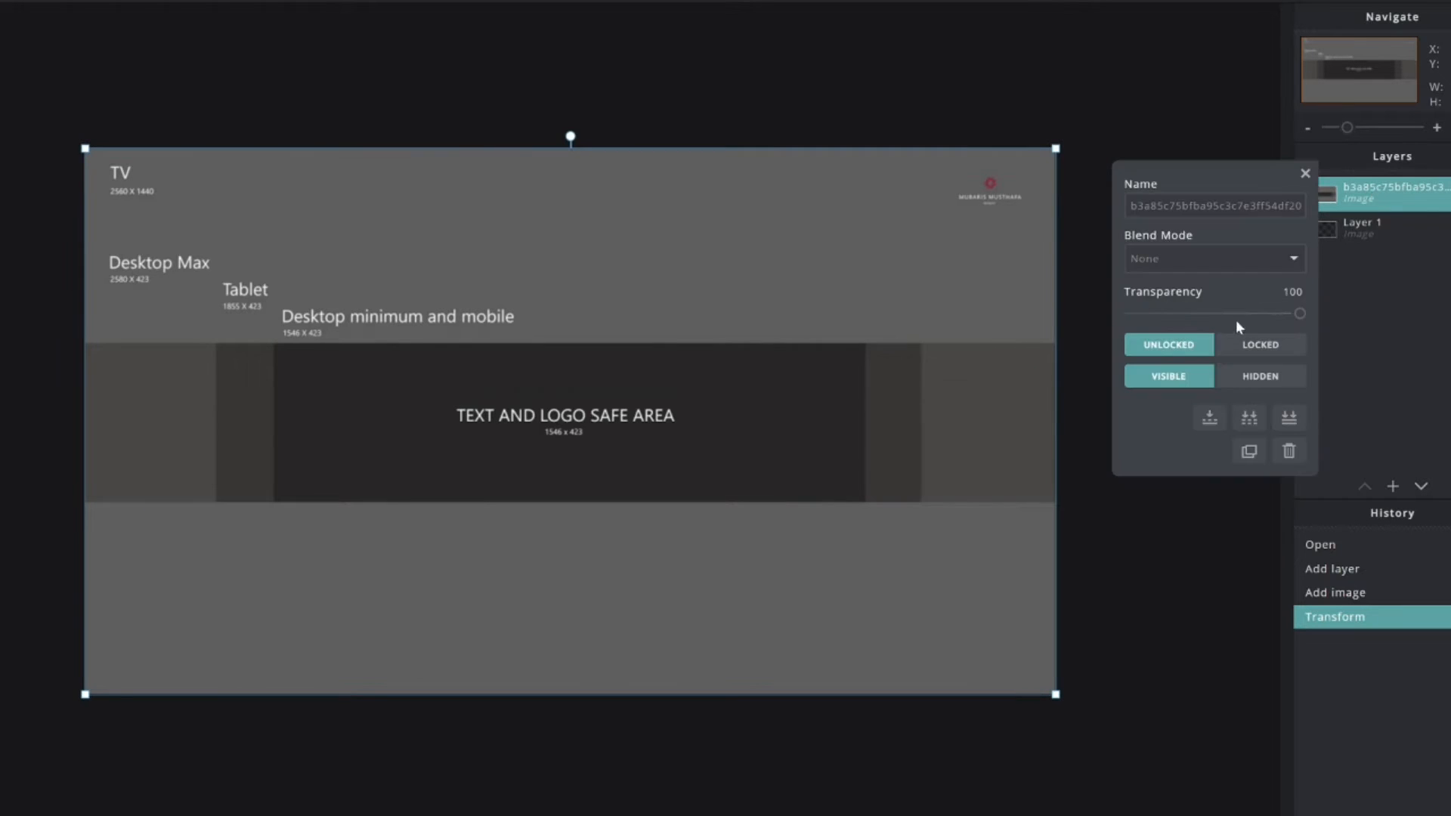
{"action": "left_click_drag", "start_coordinate": [1240, 323], "coordinate": [1231, 323]}
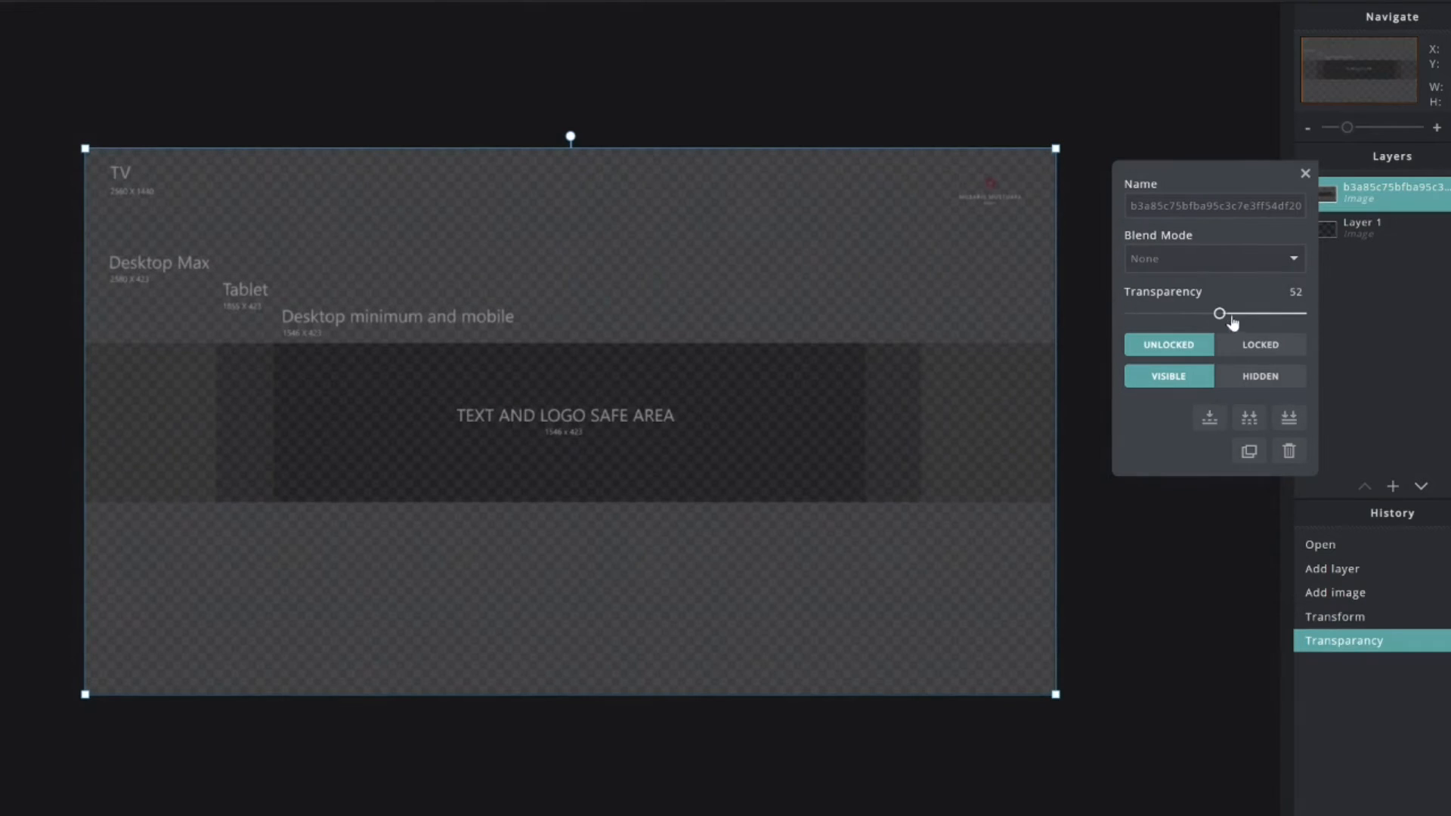
{"action": "left_click", "coordinate": [1079, 133]}
{"action": "left_click", "coordinate": [1448, 194]}
{"action": "left_click", "coordinate": [1365, 225]}
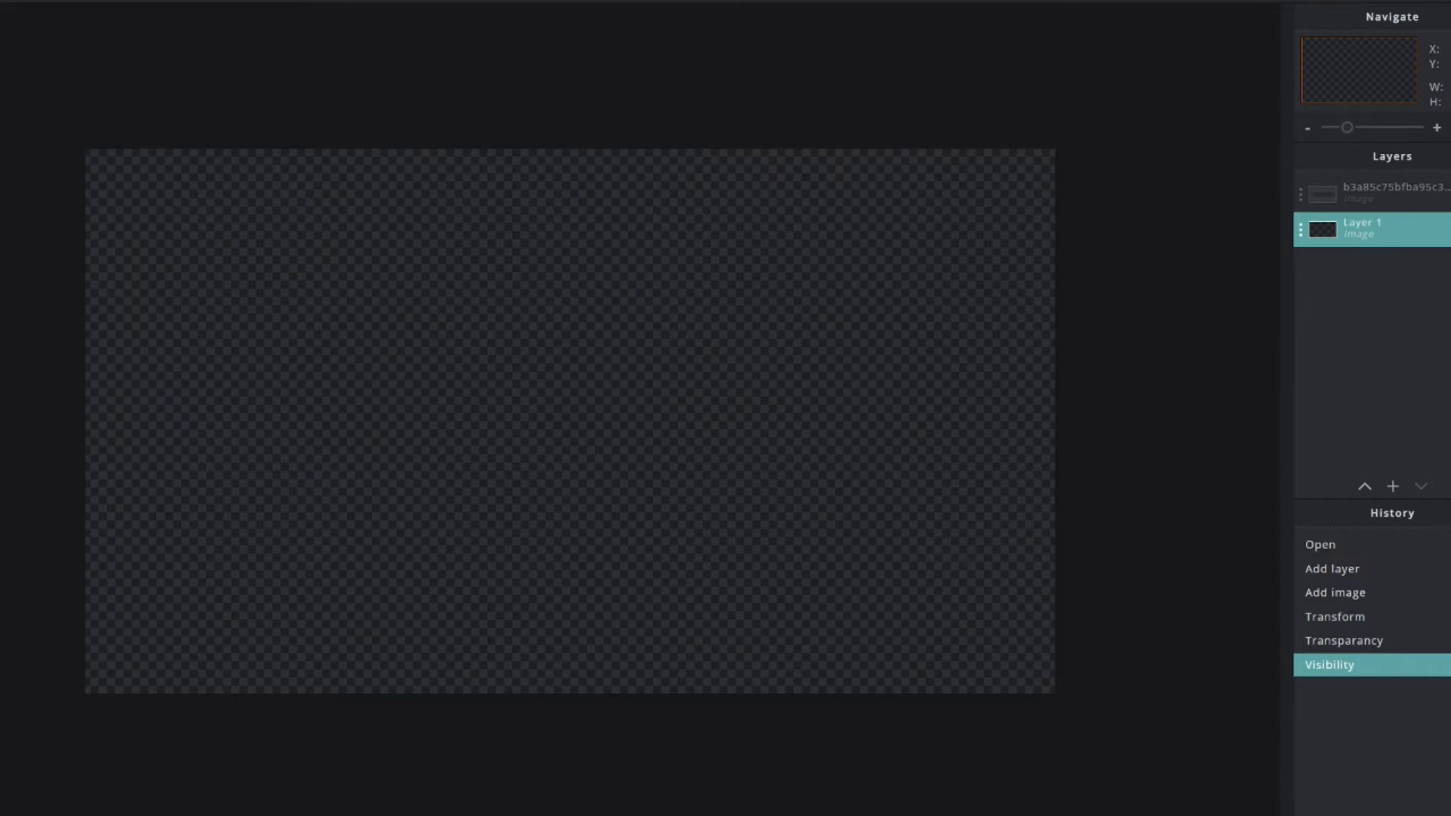
- Fill Layer 1 with near-black #111111 after trying grey and pure black
{"action": "left_click", "coordinate": [436, 500]}
{"action": "left_click", "coordinate": [964, 752]}
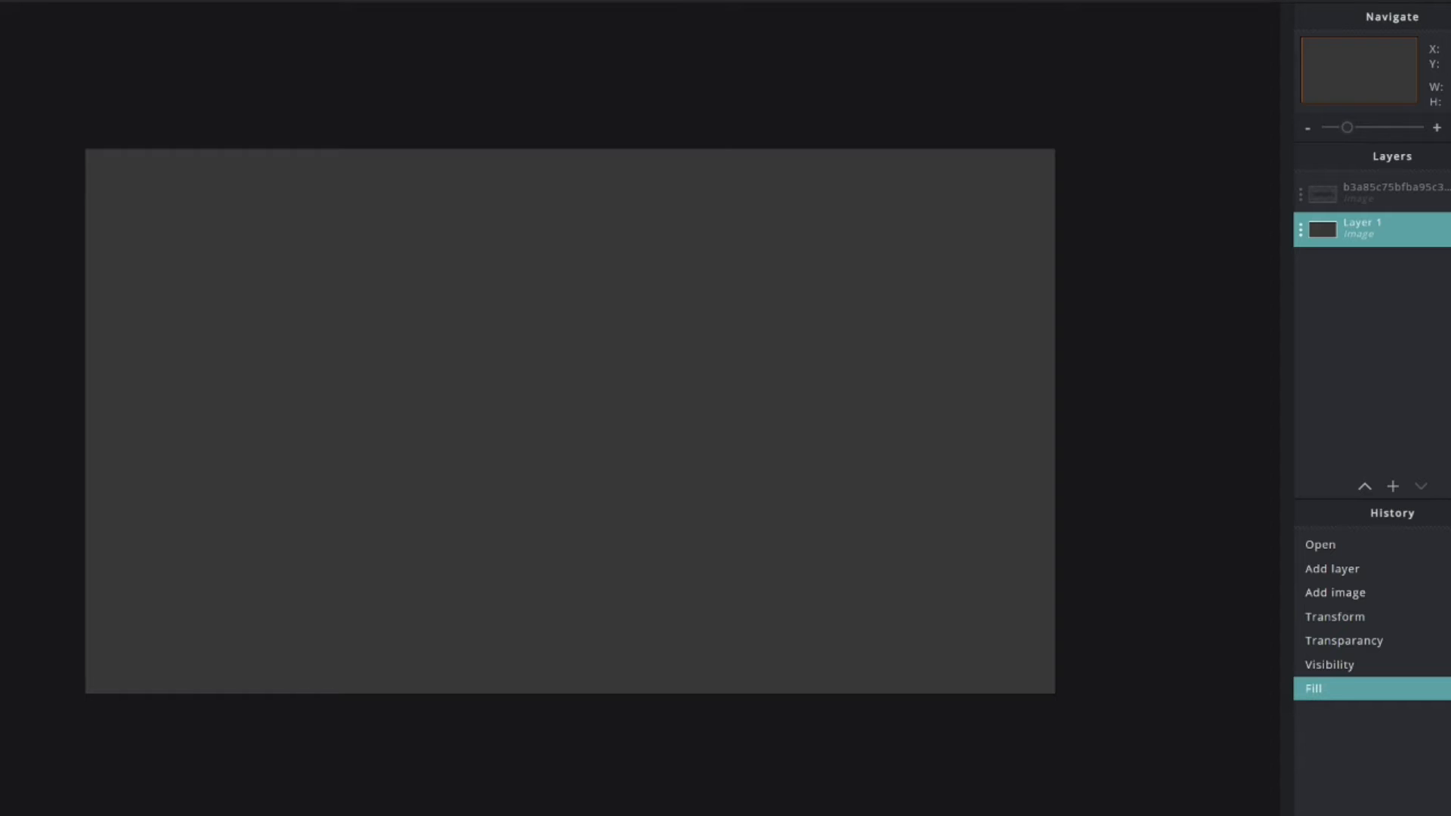
{"action": "left_click_drag", "start_coordinate": [470, 500], "coordinate": [408, 545]}
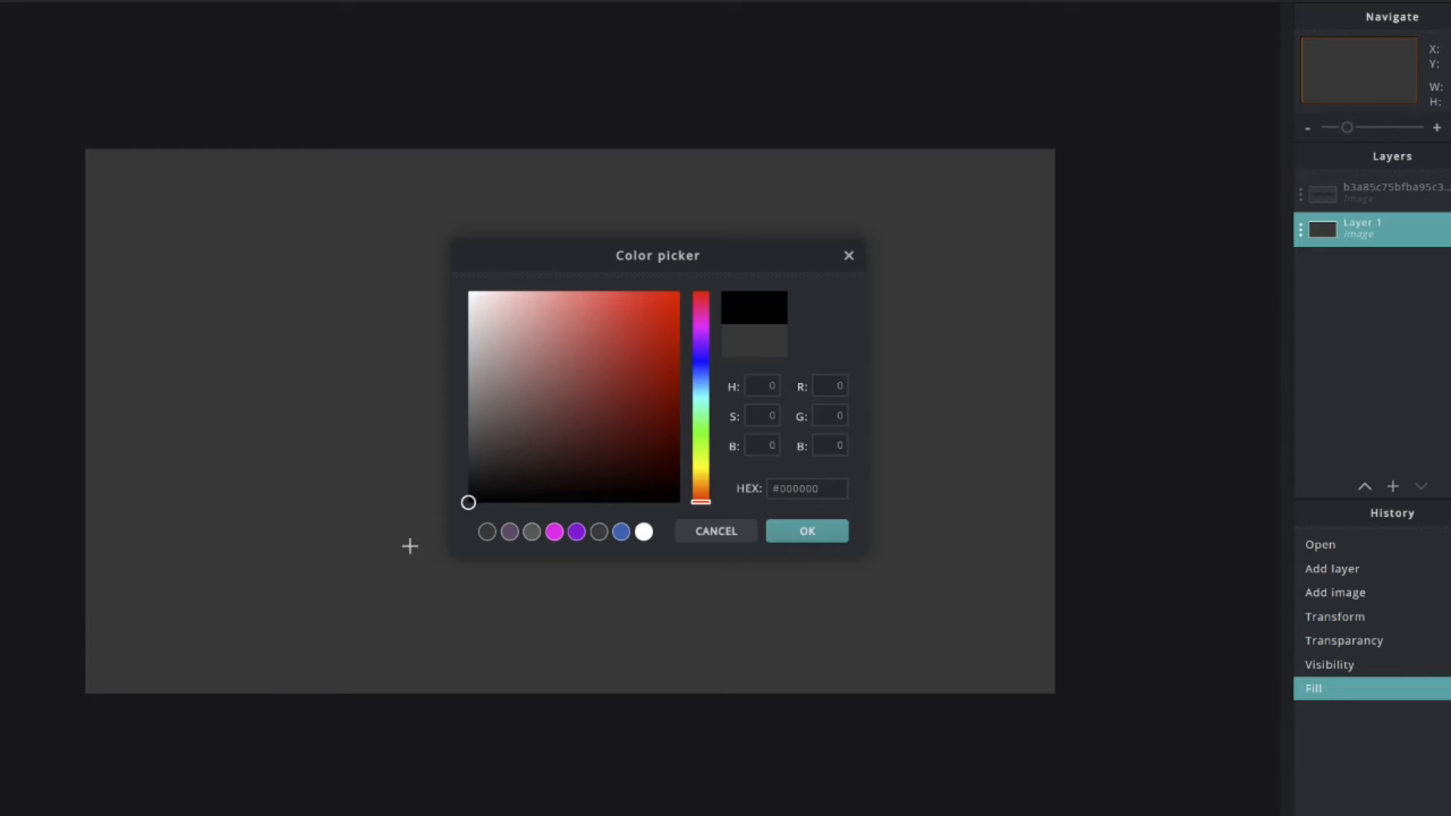
{"action": "left_click", "coordinate": [807, 529]}
{"action": "left_click", "coordinate": [541, 500]}
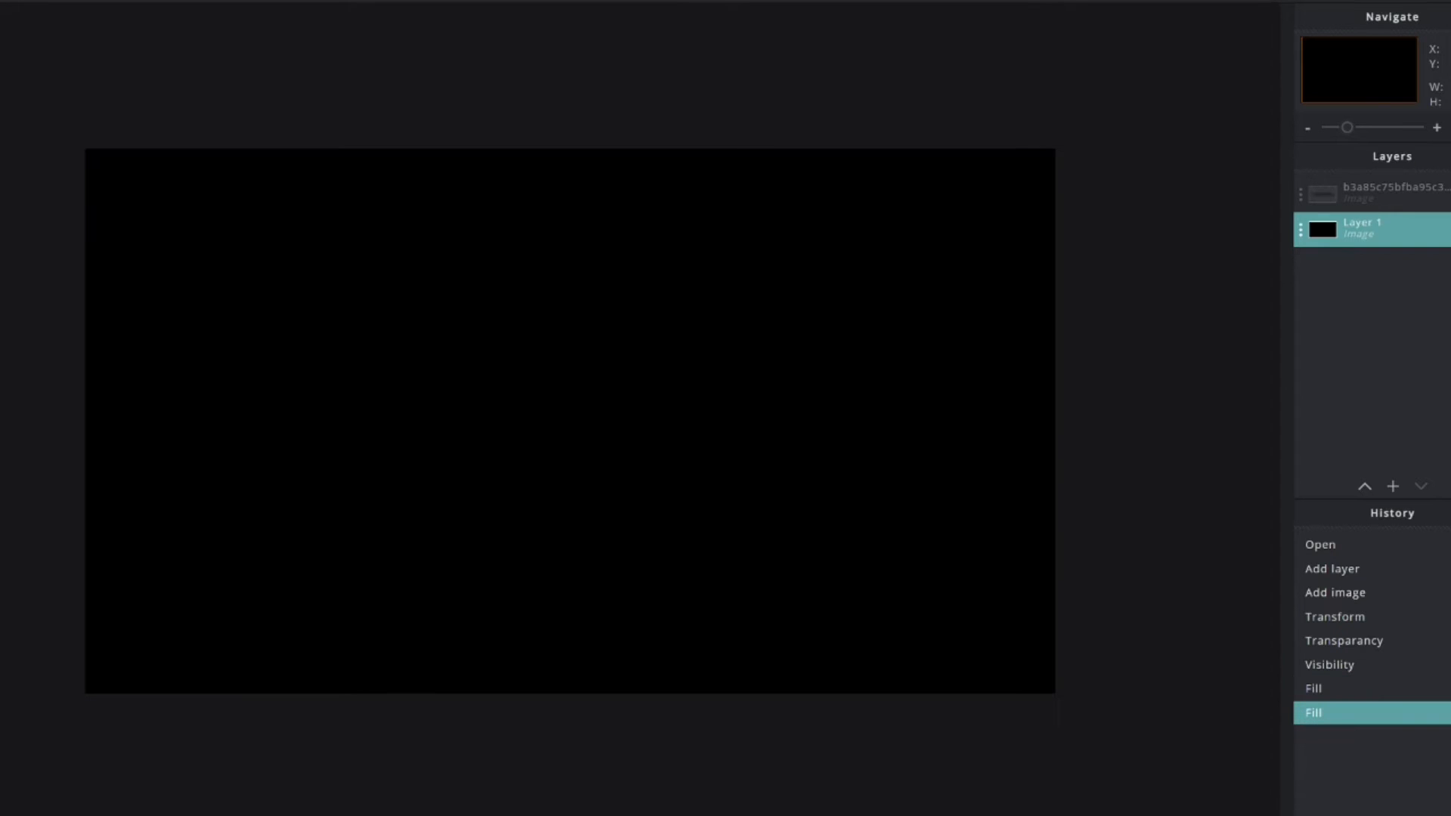
{"action": "left_click", "coordinate": [468, 489]}
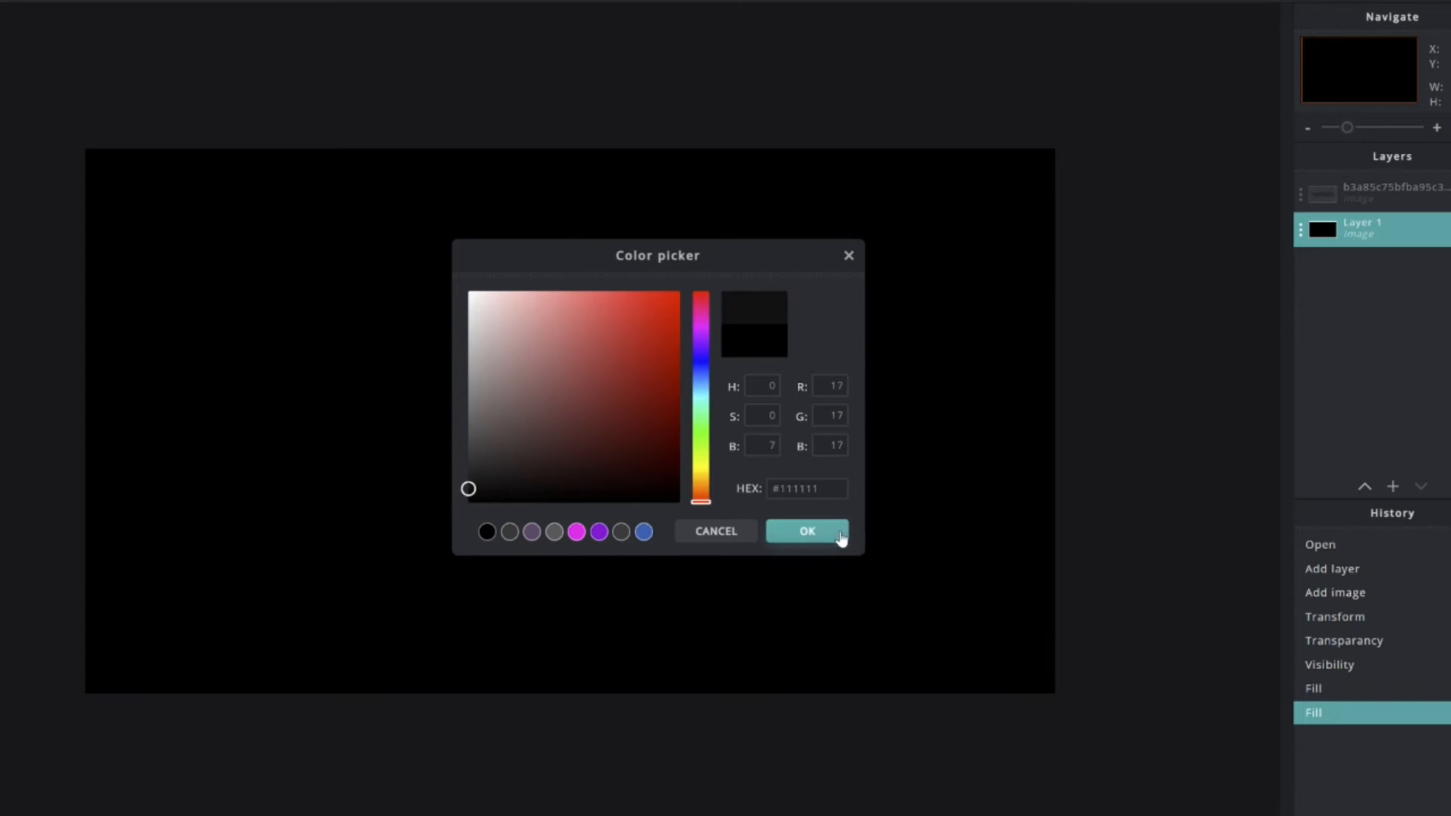
{"action": "left_click", "coordinate": [807, 531]}
{"action": "left_click", "coordinate": [739, 443]}
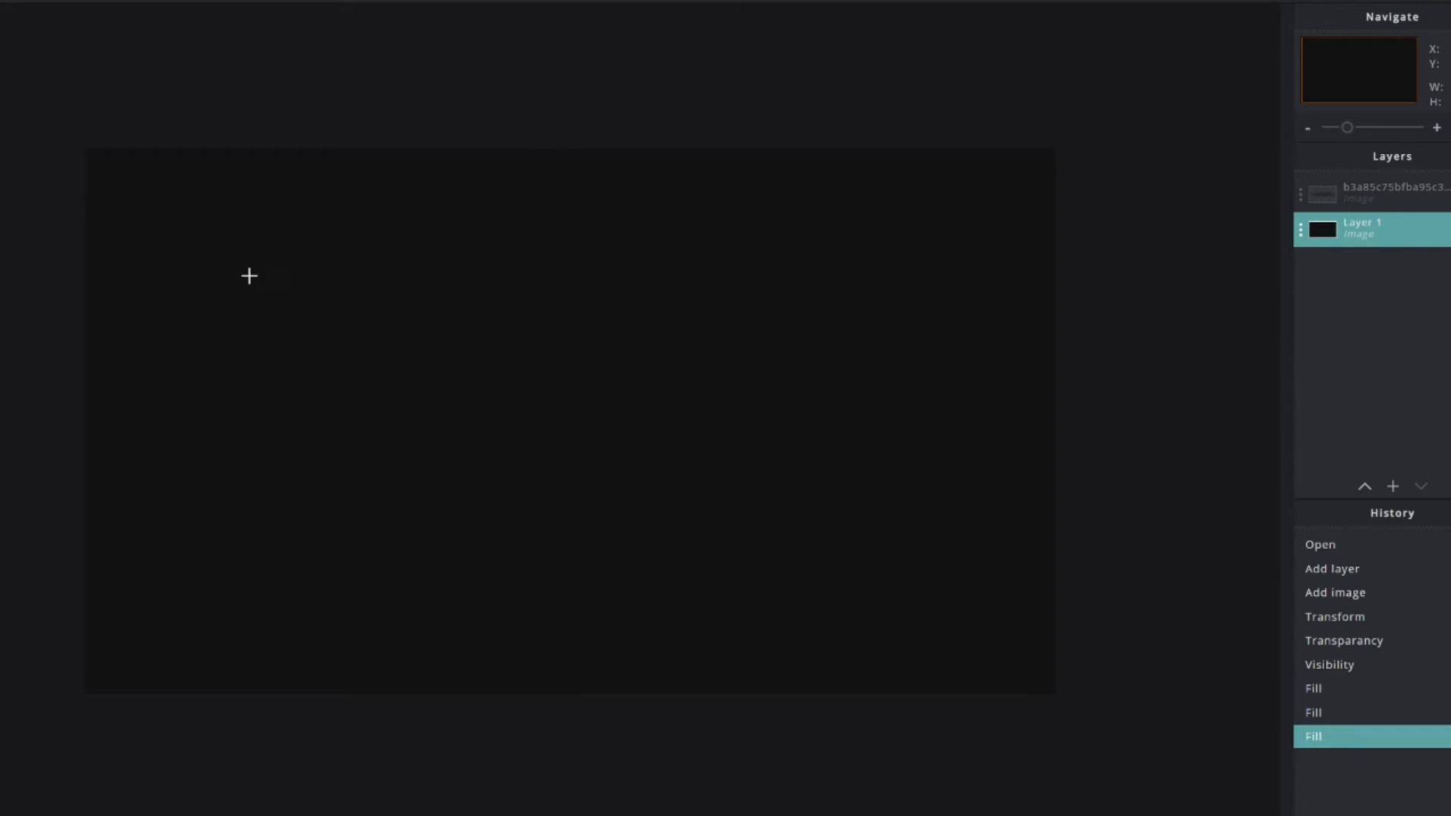
- Show the template faintly at 39 transparency and select thin strips along the band's top and bottom edges
{"action": "left_click", "coordinate": [1398, 195]}
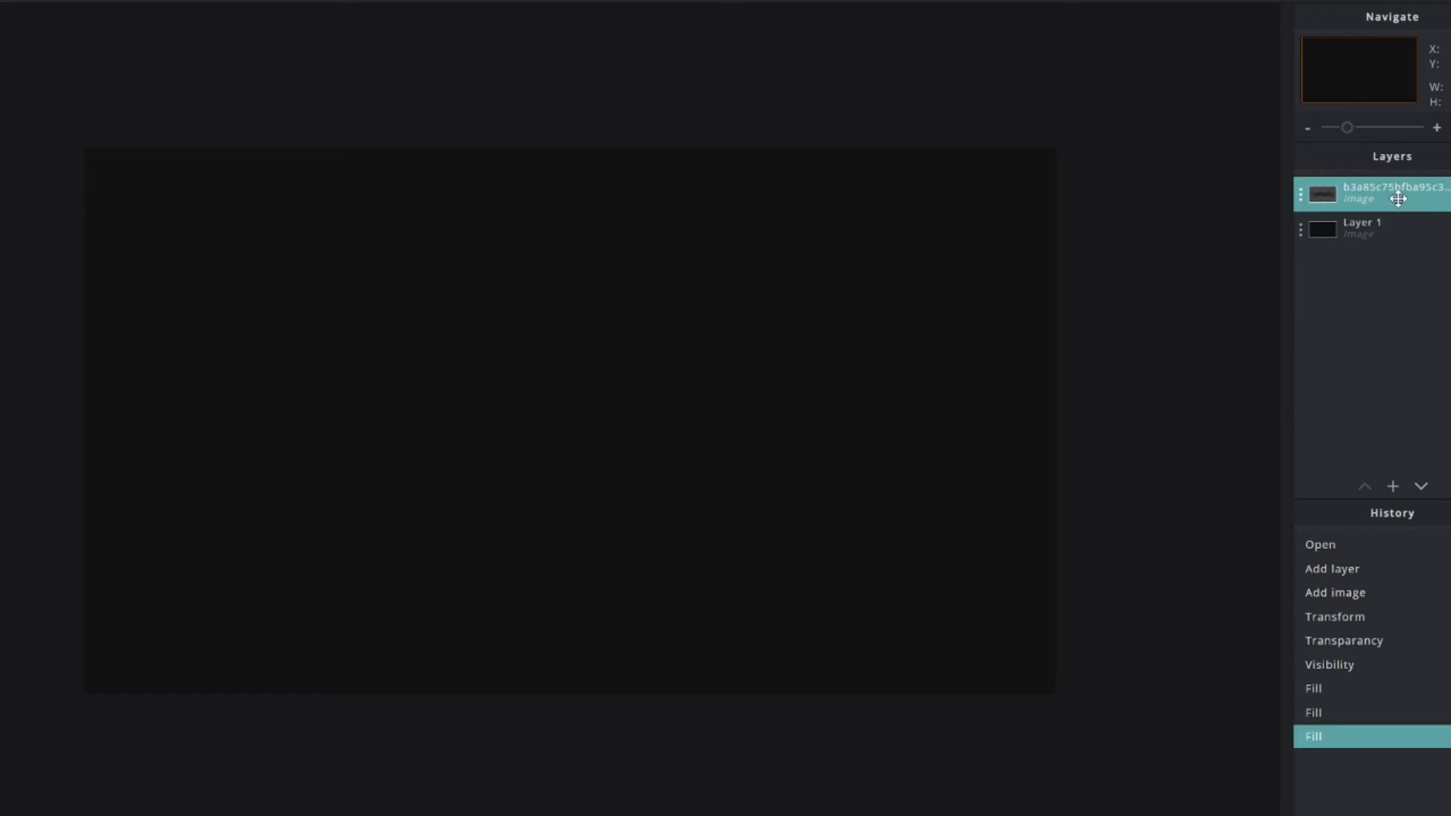
{"action": "left_click", "coordinate": [1399, 195]}
{"action": "left_click_drag", "start_coordinate": [1237, 314], "coordinate": [1414, 331]}
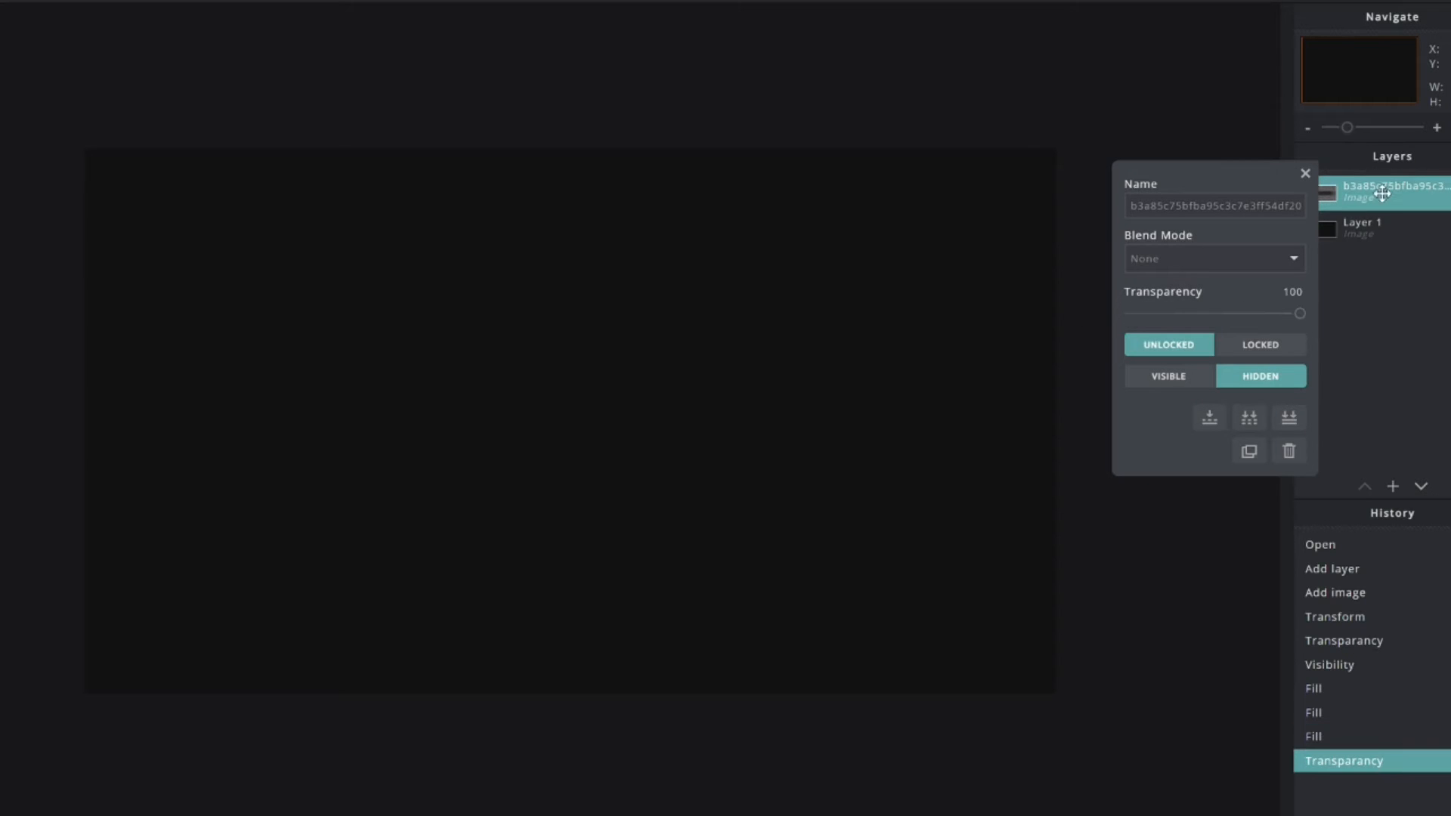
{"action": "left_click", "coordinate": [1449, 195]}
{"action": "left_click", "coordinate": [1361, 196]}
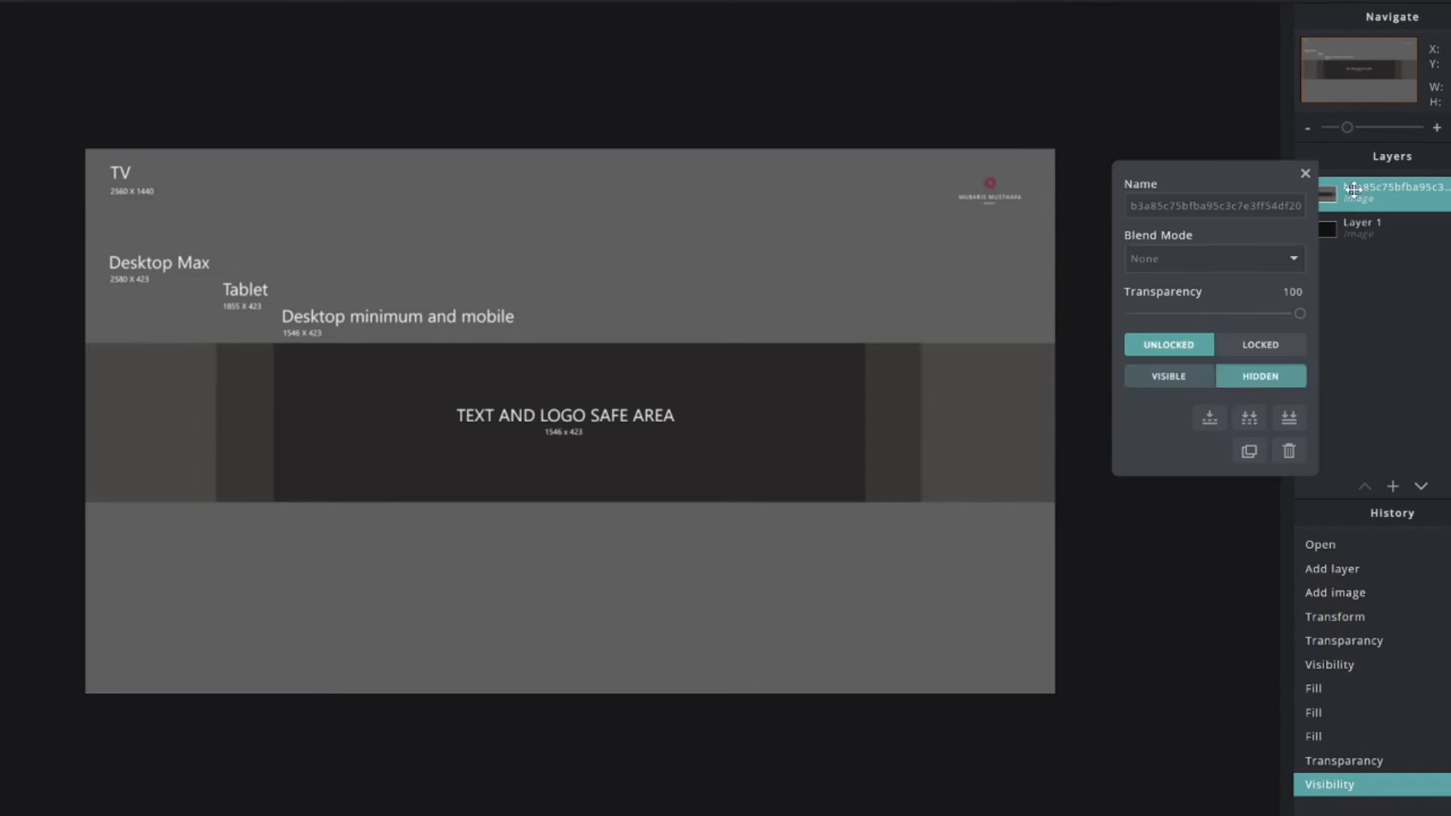
{"action": "left_click_drag", "start_coordinate": [1284, 313], "coordinate": [1197, 314]}
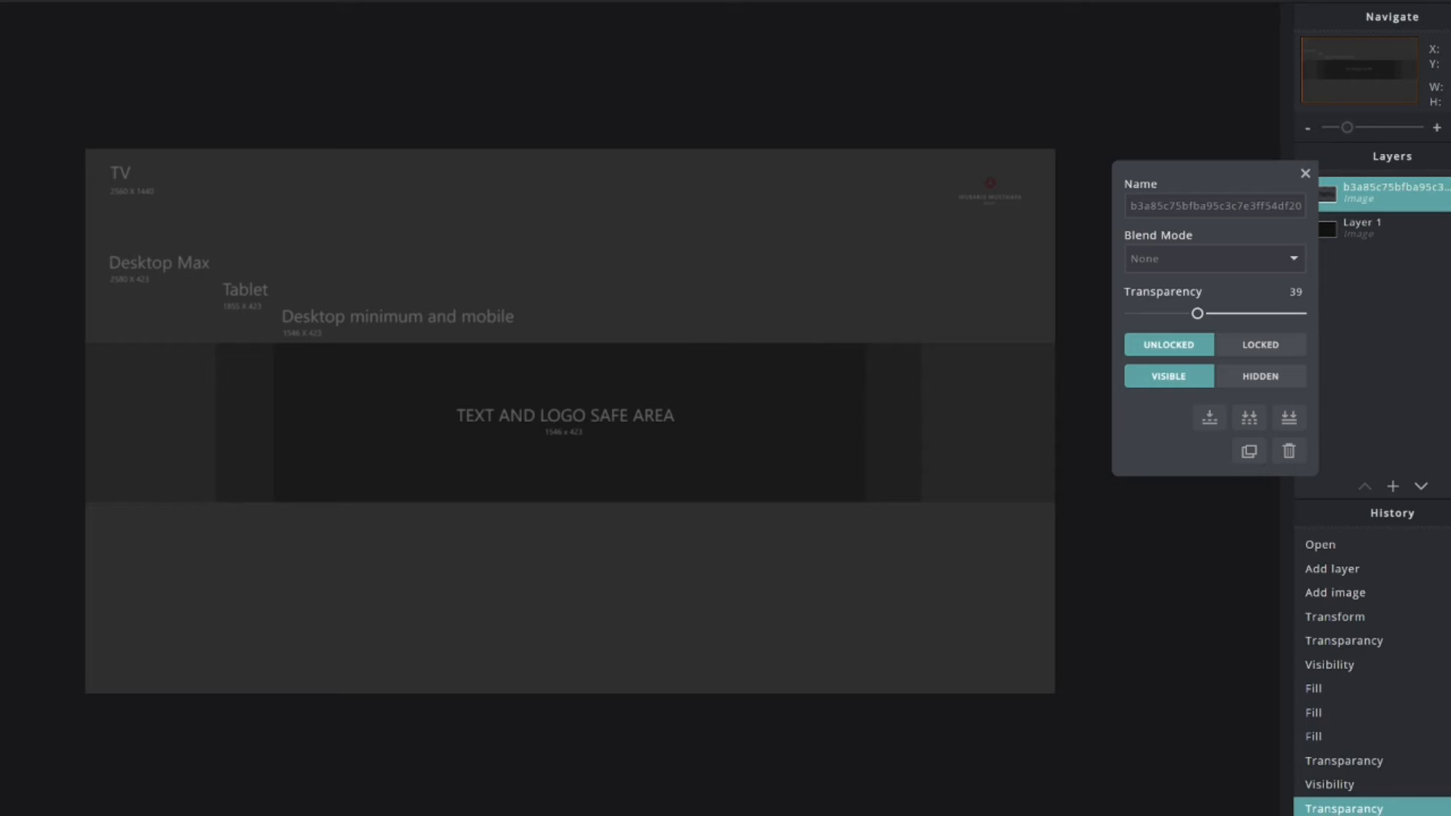
{"action": "left_click_drag", "start_coordinate": [85, 341], "coordinate": [1058, 348]}
{"action": "left_click_drag", "start_coordinate": [84, 499], "coordinate": [1060, 502]}
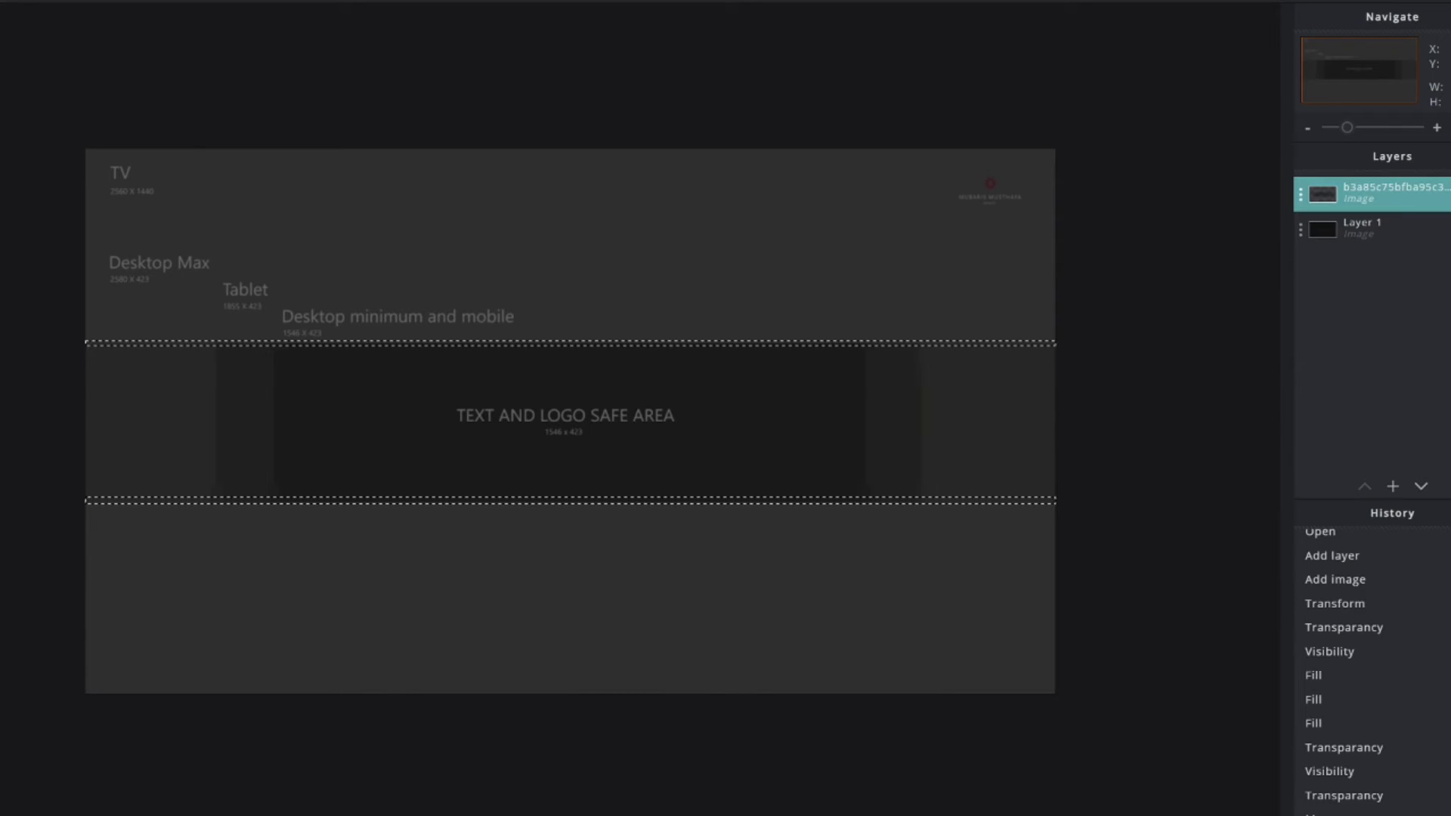
- Undo the magenta fills and restore the second strip selection
{"action": "left_click", "coordinate": [194, 344]}
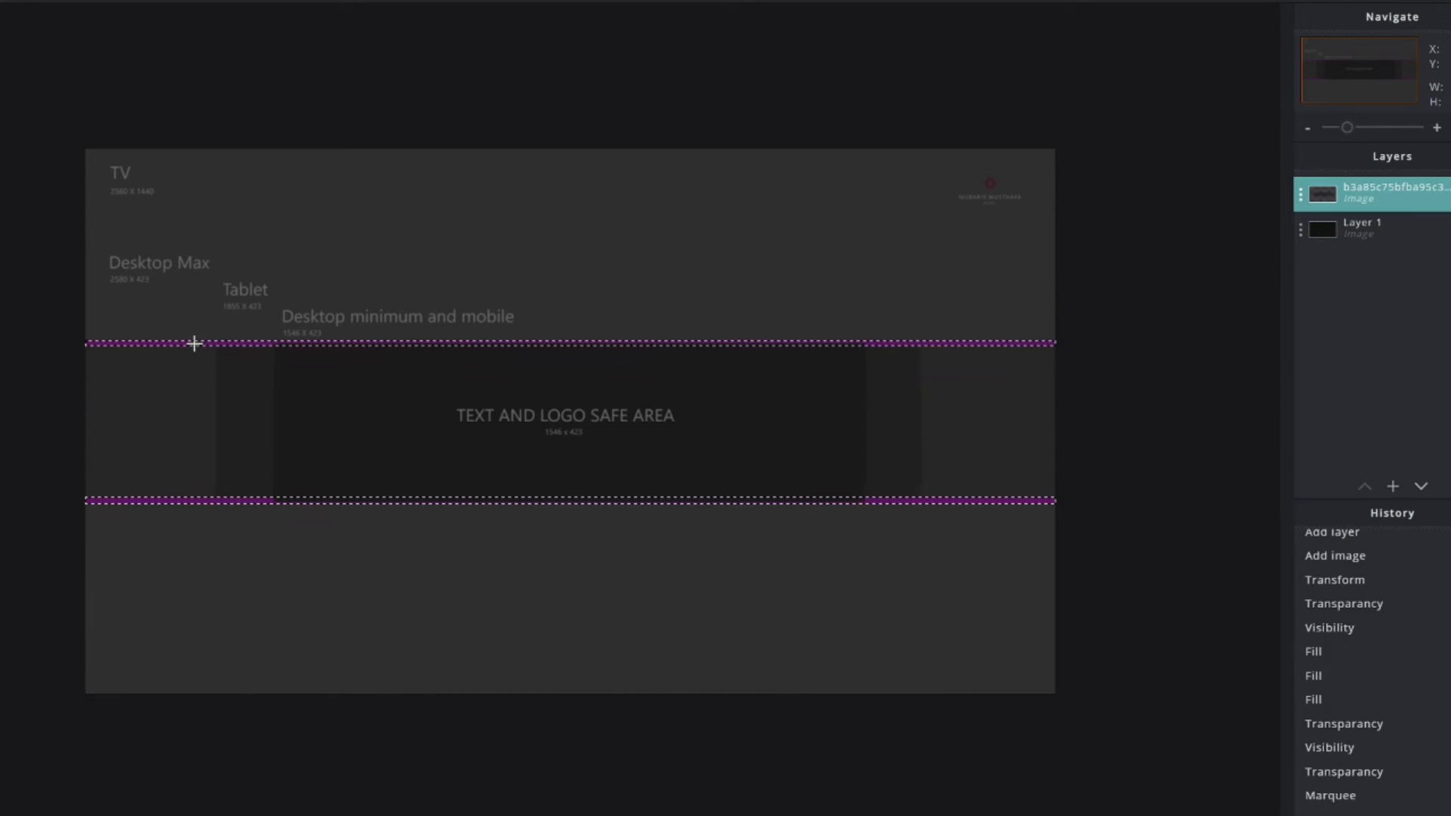
{"action": "left_click", "coordinate": [338, 500]}
{"action": "right_click", "coordinate": [338, 501]}
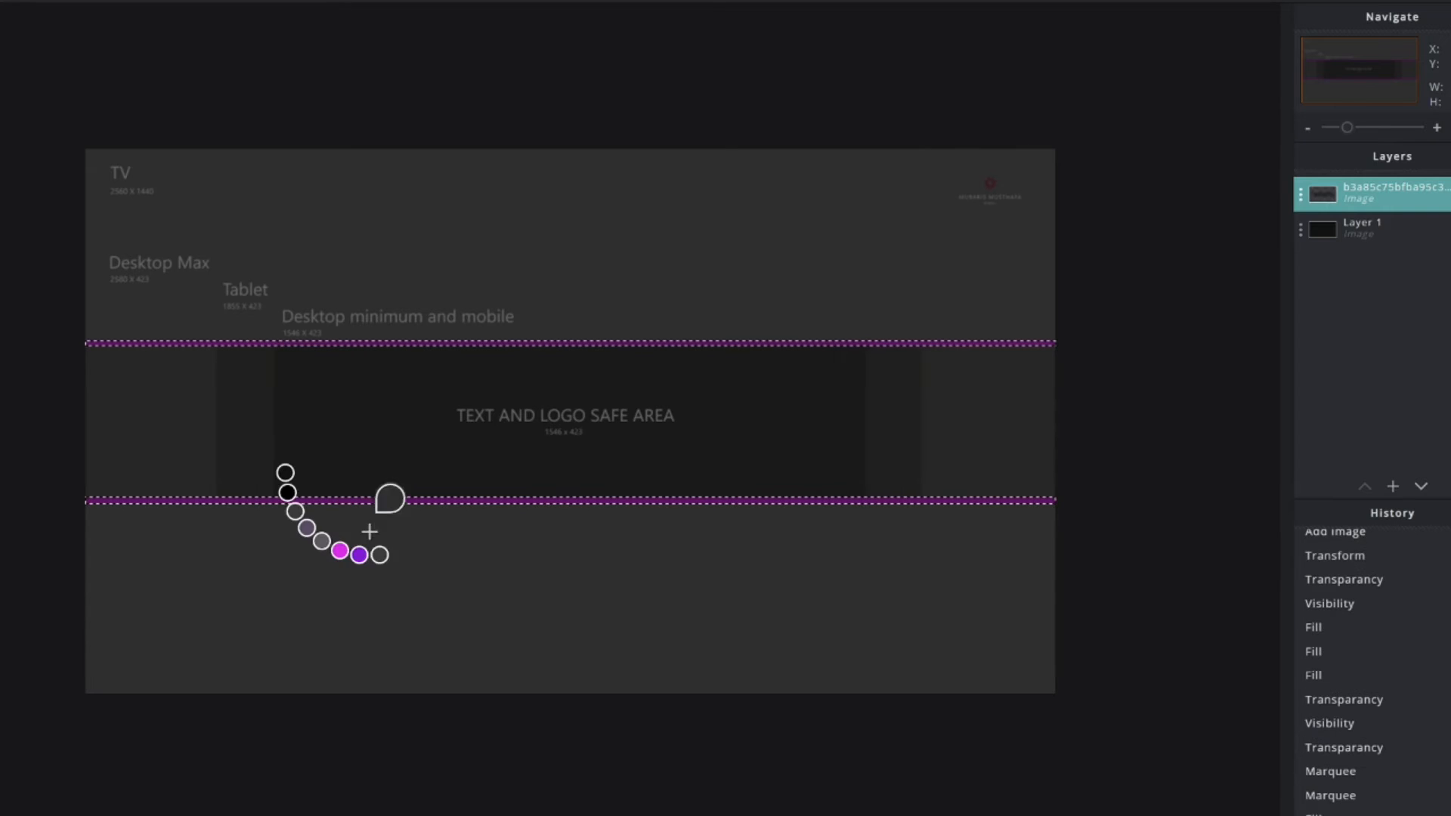
{"action": "key", "text": "ctrl+z"}
{"action": "key", "text": "ctrl+z"}
{"action": "key", "text": "ctrl+z"}
{"action": "right_click", "coordinate": [692, 463]}
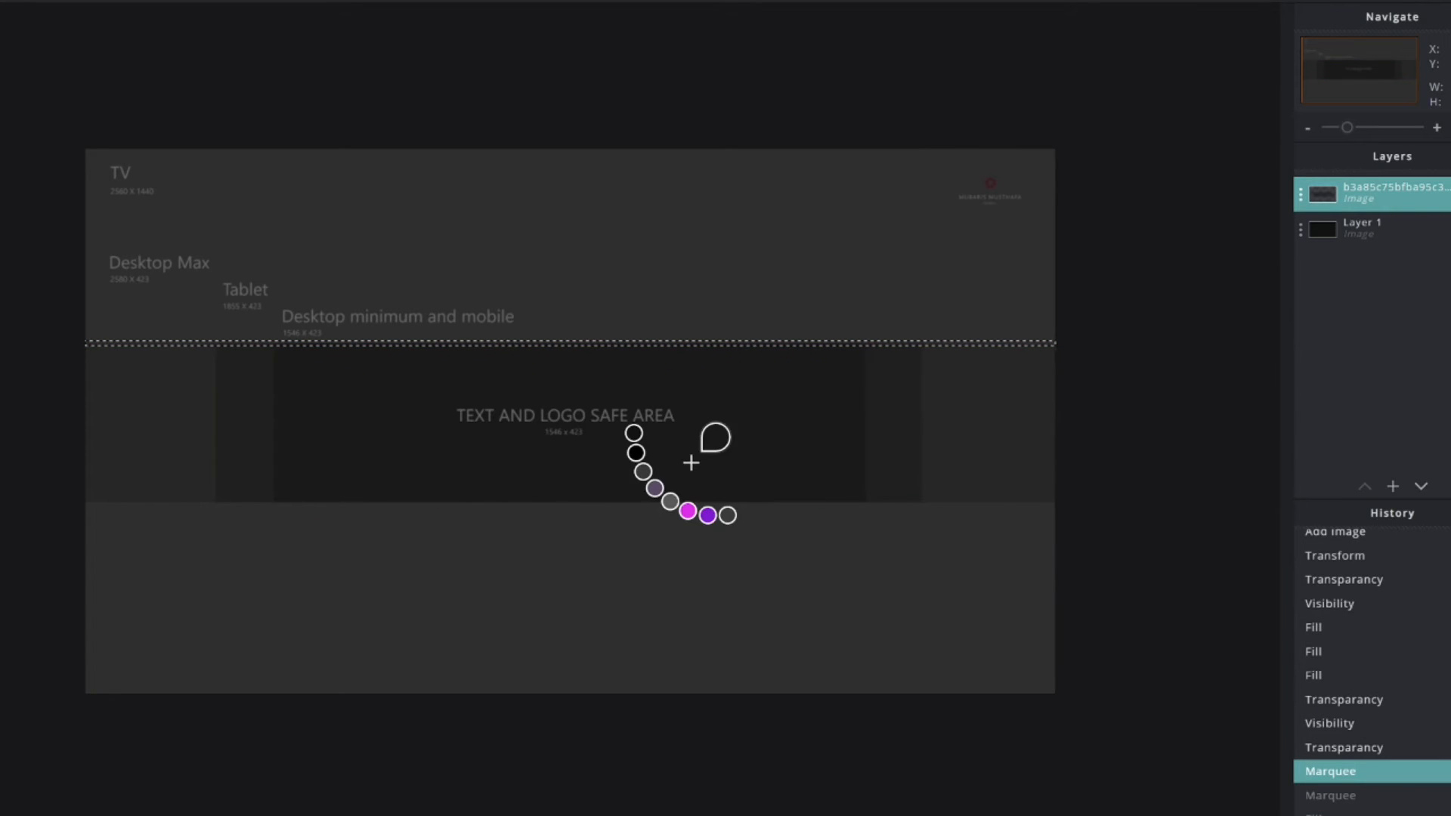
{"action": "key", "text": "ctrl+y"}
- Add an empty Layer 3 and fill both strips with magenta
{"action": "left_click", "coordinate": [1398, 486]}
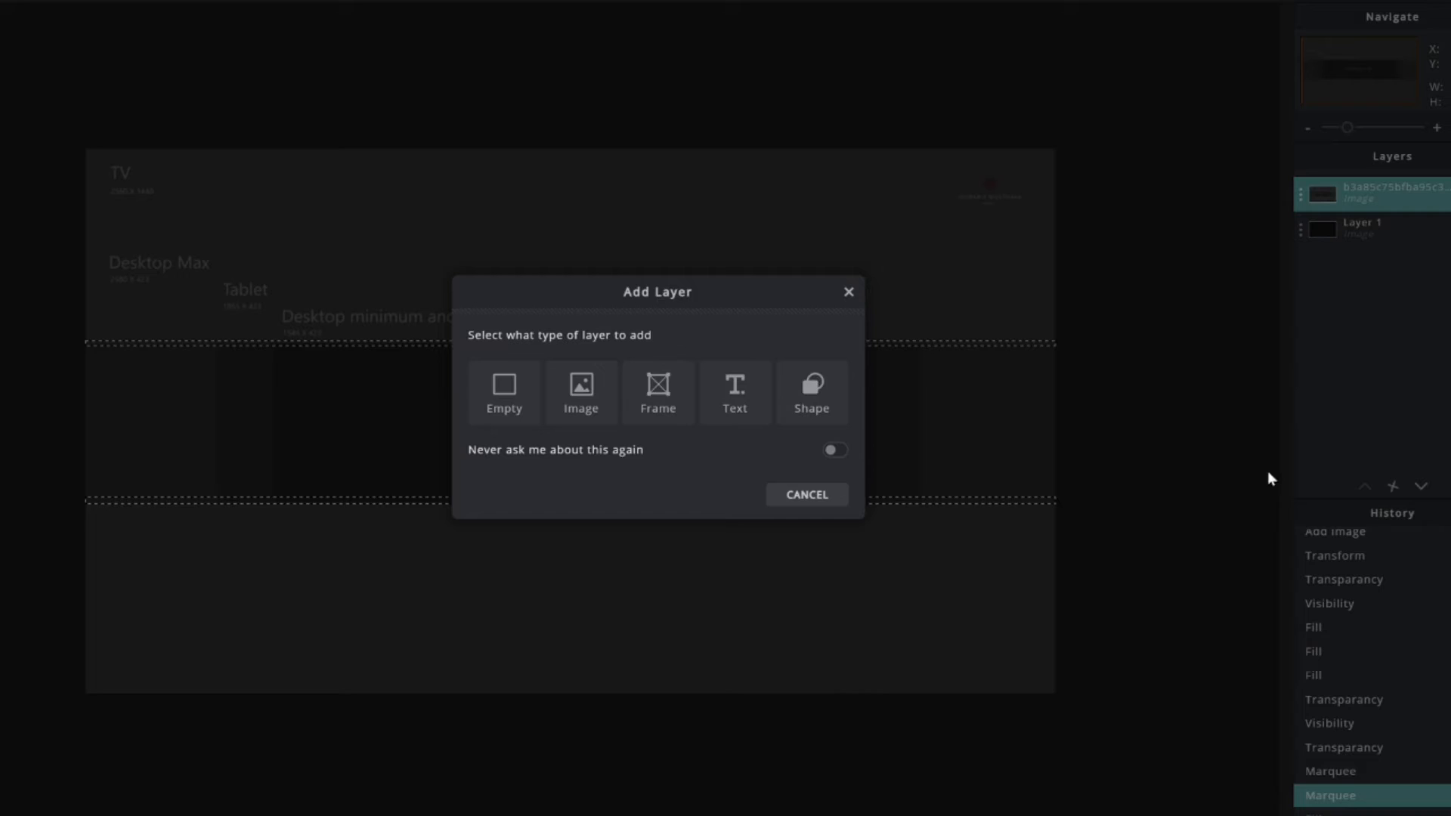
{"action": "left_click", "coordinate": [511, 401]}
{"action": "left_click", "coordinate": [620, 500]}
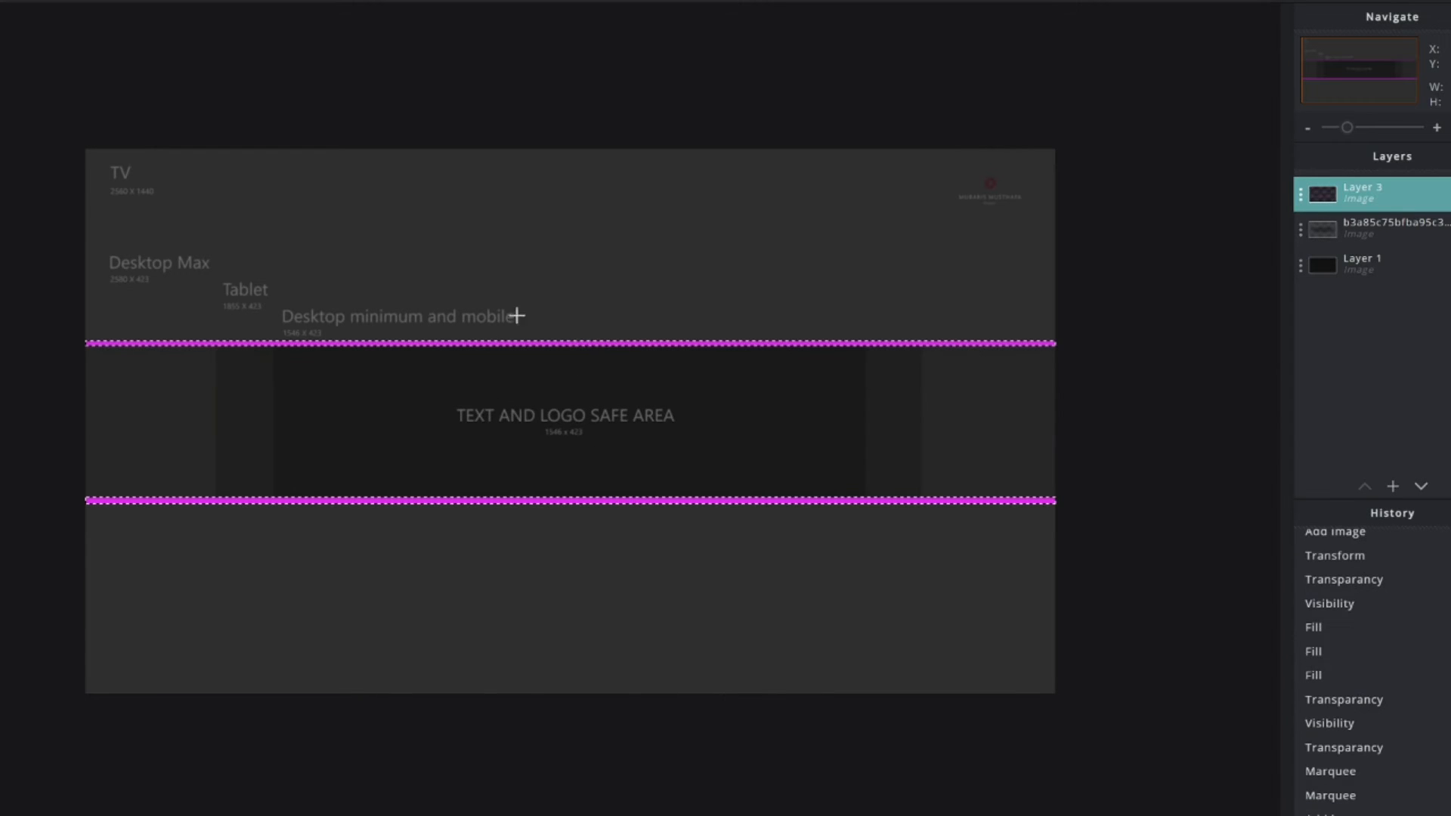
{"action": "scroll", "coordinate": [390, 395], "scroll_direction": "up", "scroll_amount": 5}
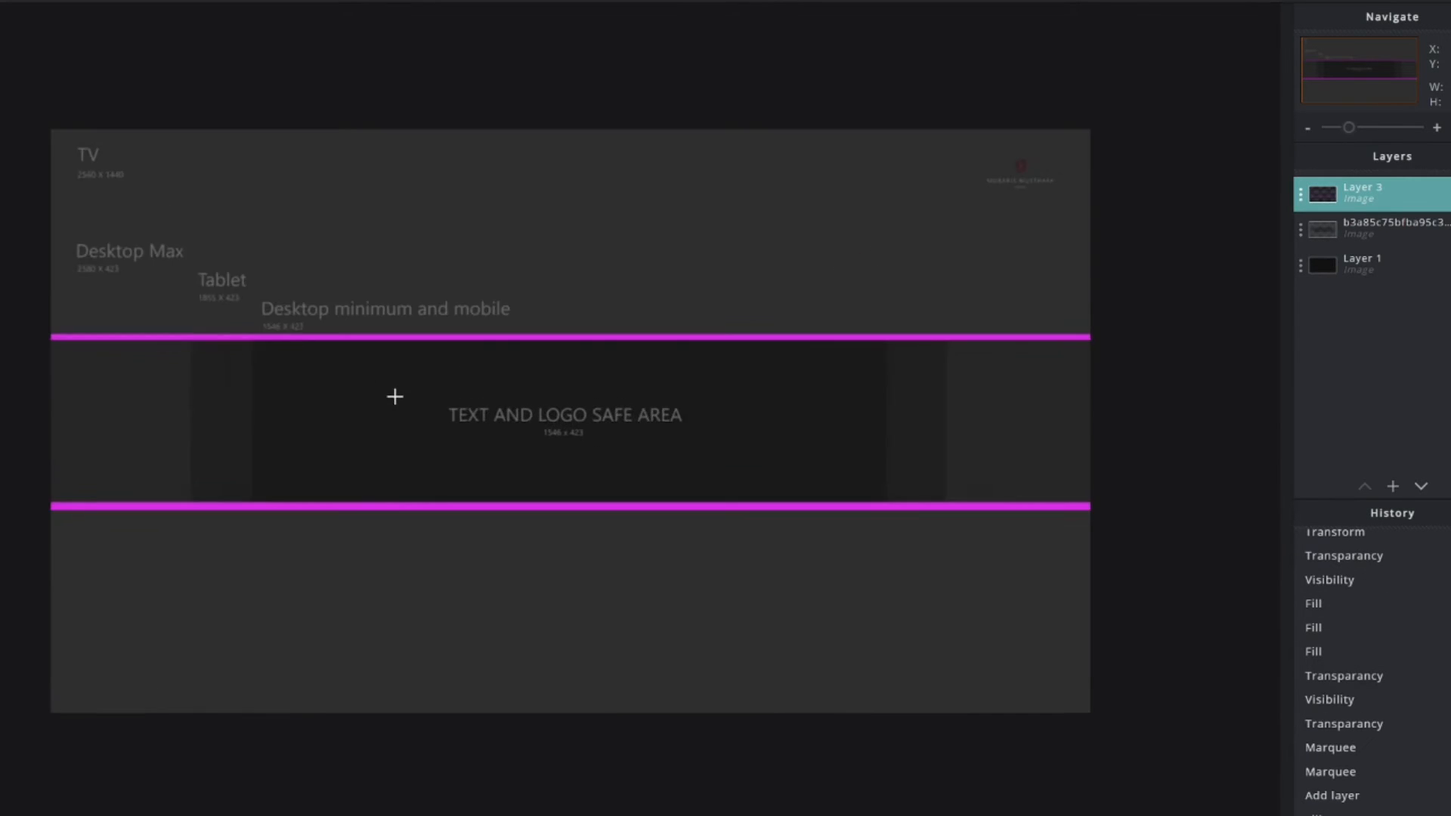
{"action": "scroll", "coordinate": [390, 396], "scroll_direction": "down", "scroll_amount": 5}
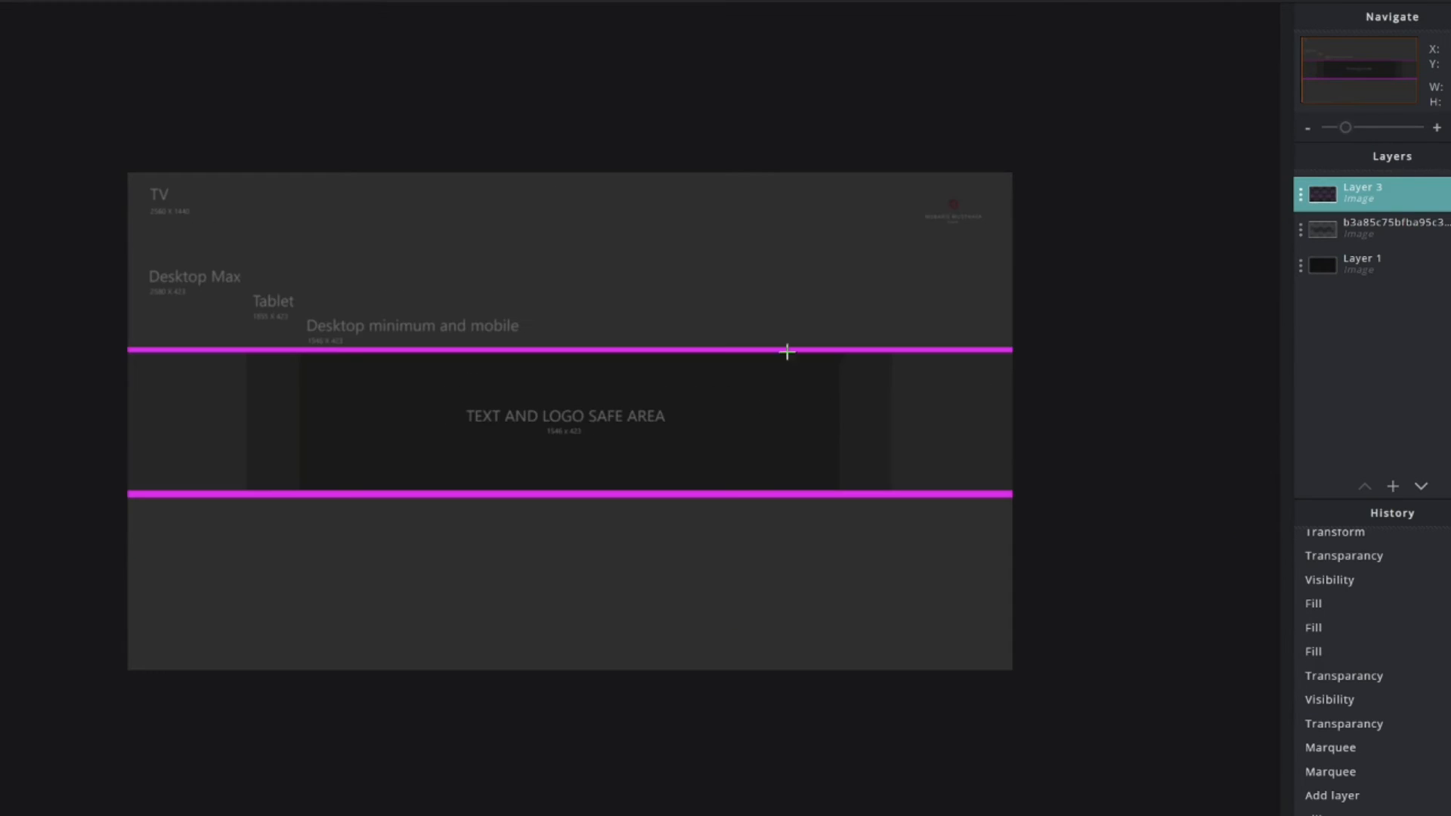
{"action": "scroll", "coordinate": [945, 439], "scroll_direction": "down", "scroll_amount": 2}
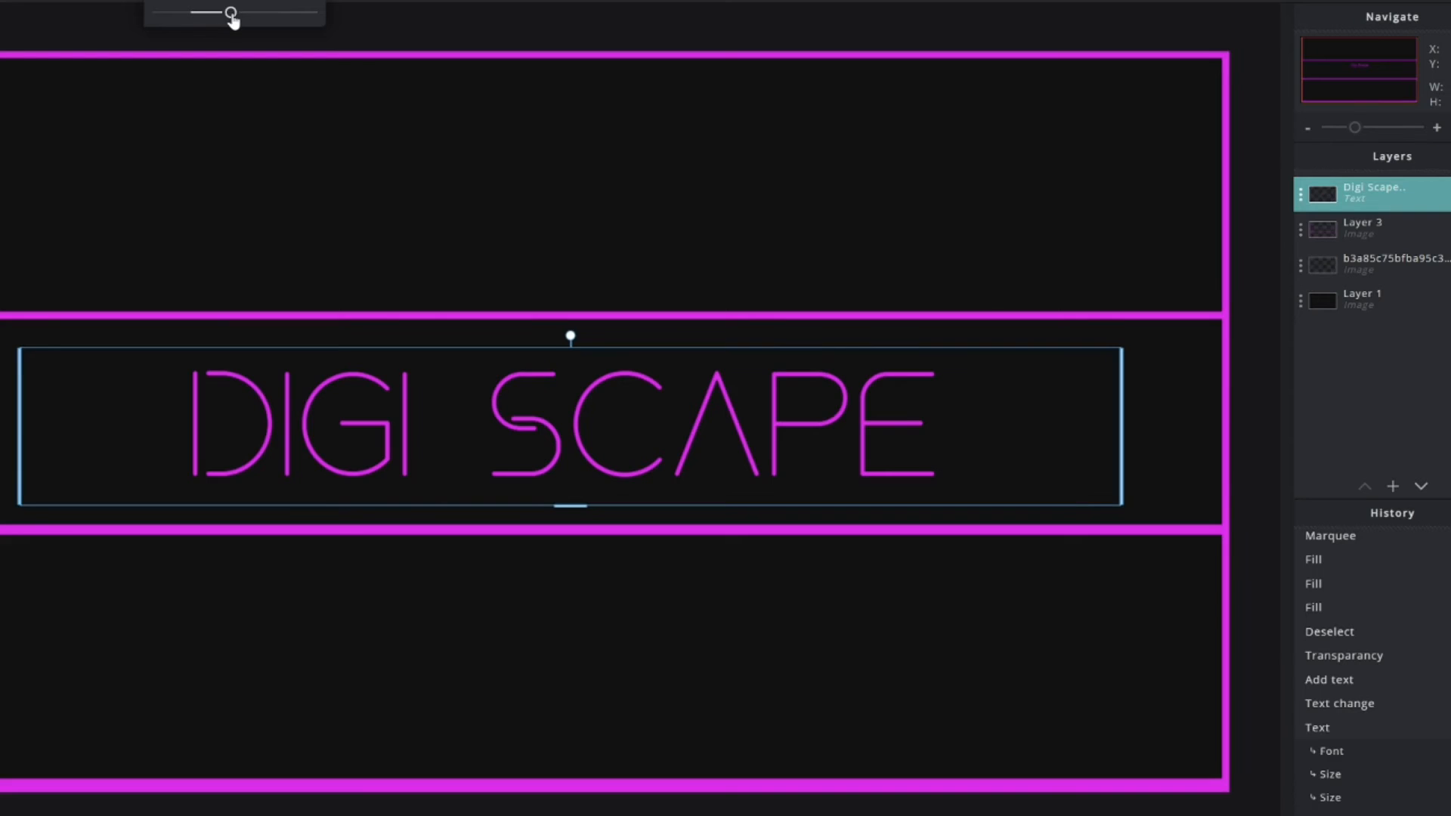
- Shrink the DIGI SCAPE title slightly, centre it, and add the character image as a layer
{"action": "left_click_drag", "start_coordinate": [230, 13], "coordinate": [233, 12]}
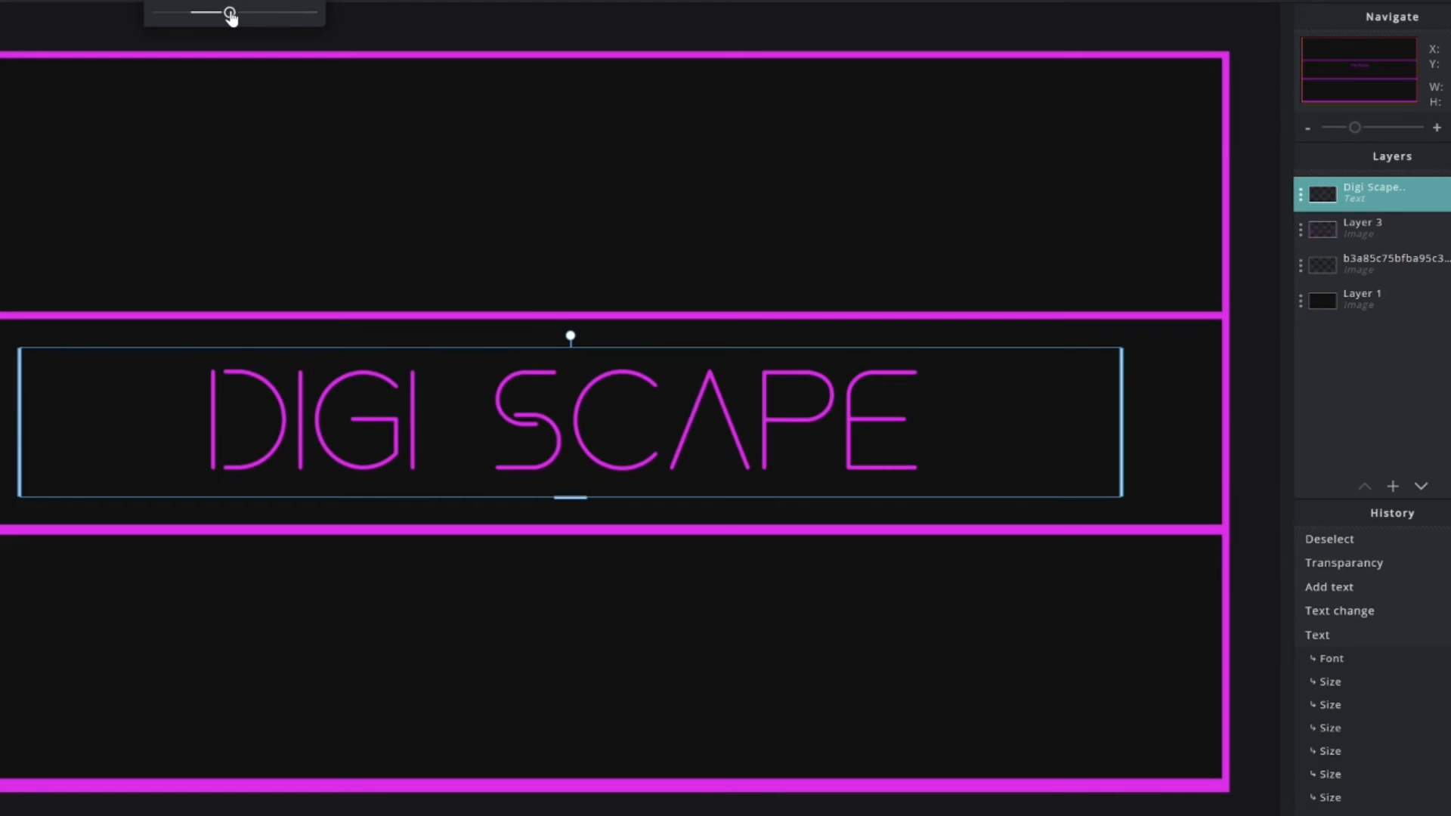
{"action": "left_click", "coordinate": [611, 347]}
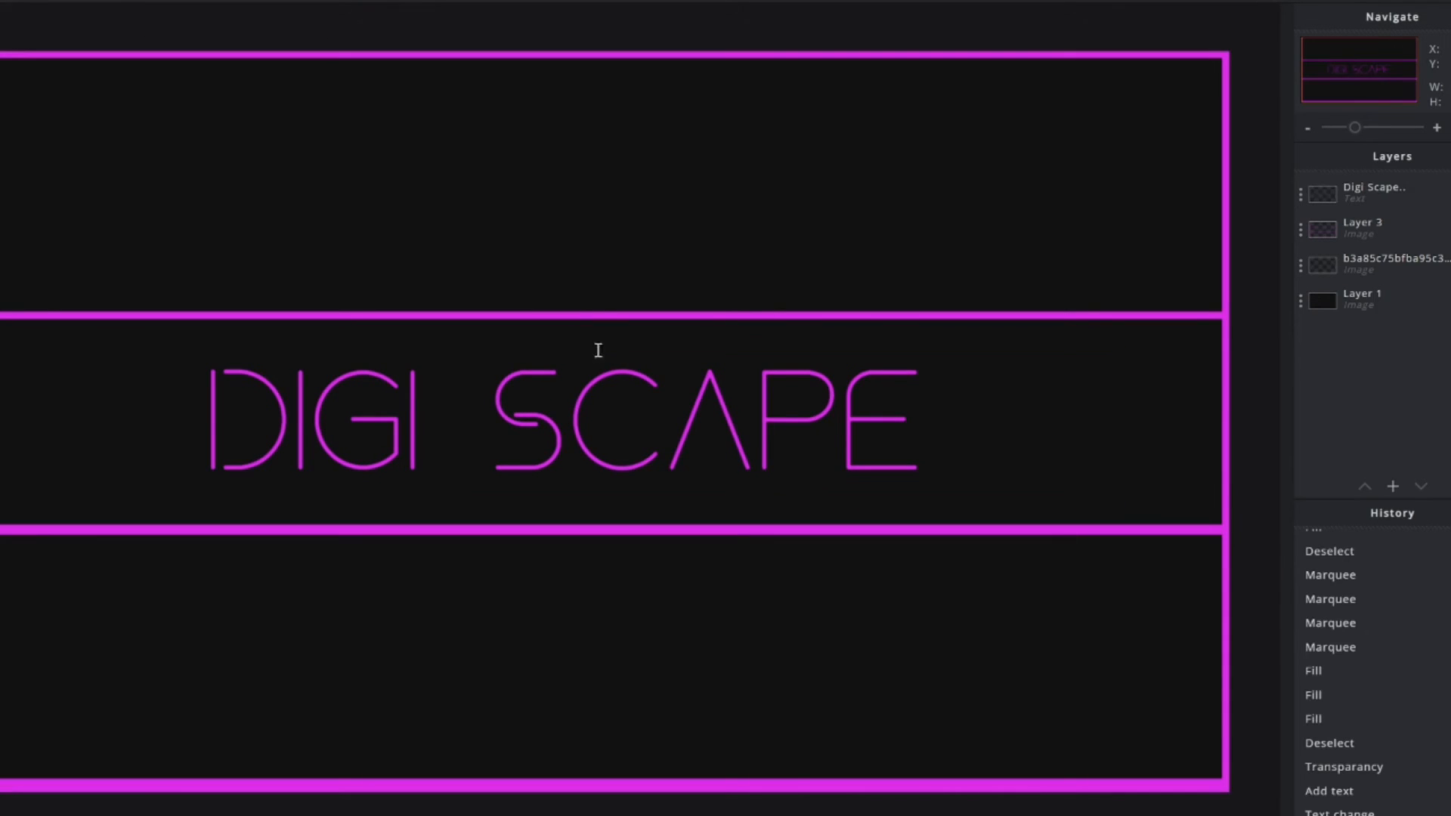
{"action": "mouse_move", "coordinate": [593, 348]}
{"action": "left_mouse_down"}
{"action": "mouse_move", "coordinate": [616, 350]}
{"action": "mouse_move", "coordinate": [592, 347]}
{"action": "left_mouse_up"}
{"action": "left_click", "coordinate": [652, 662]}
{"action": "scroll", "coordinate": [651, 661], "scroll_direction": "down", "scroll_amount": 6}
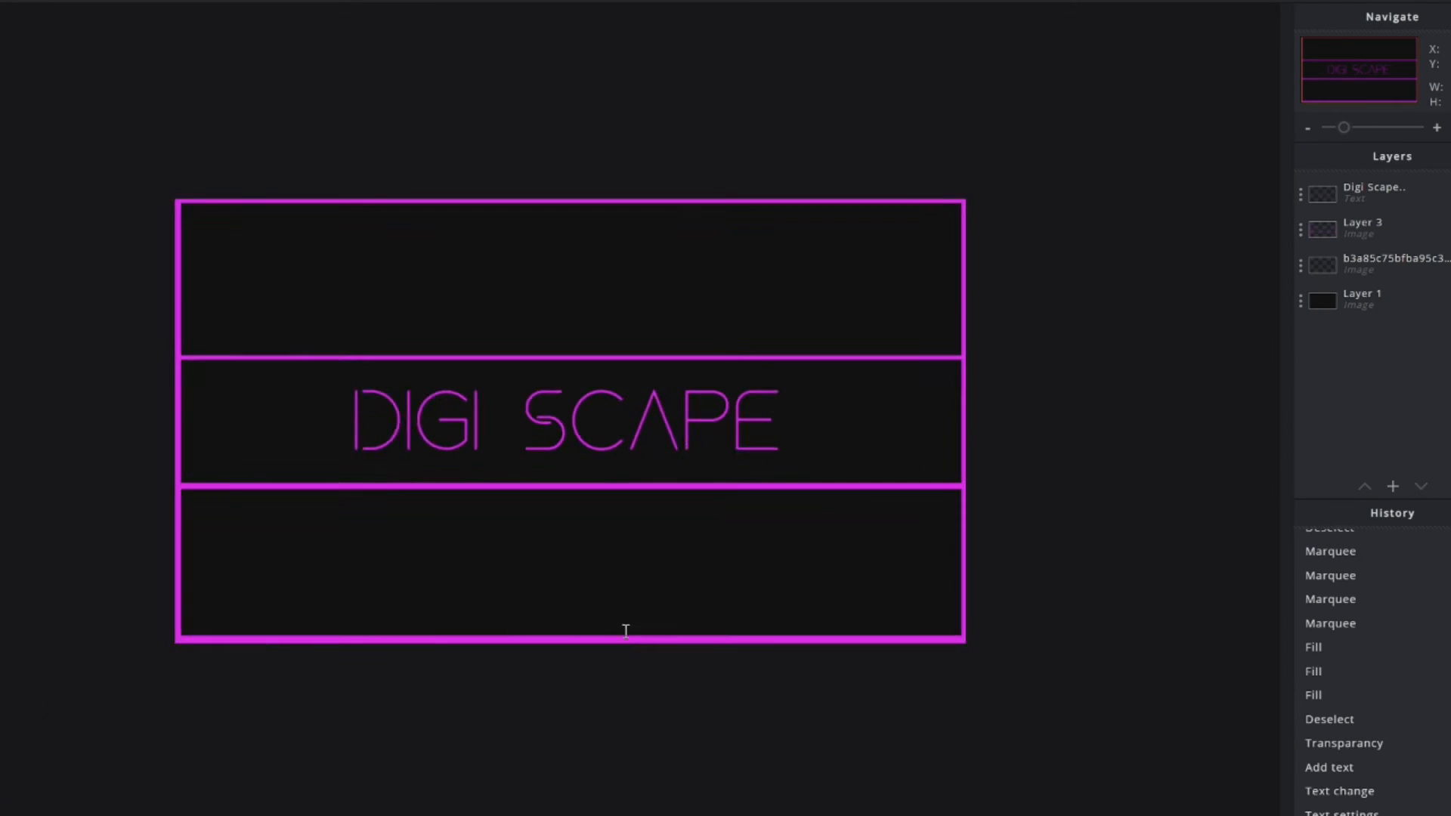
{"action": "scroll", "coordinate": [568, 418], "scroll_direction": "up", "scroll_amount": 2}
{"action": "left_click", "coordinate": [82, 34]}
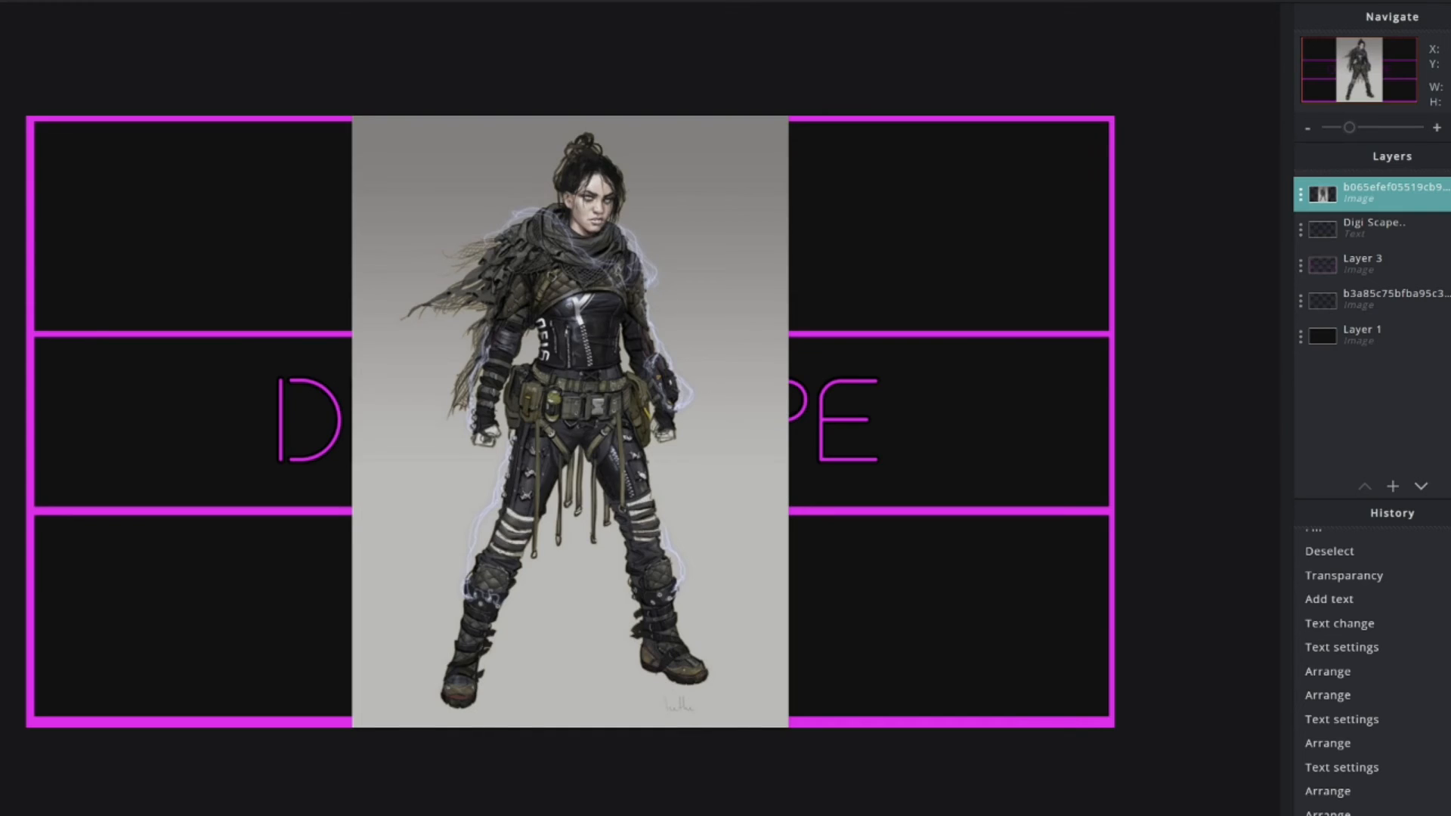
- Free-transform the character image, shrinking it and moving it to the left
{"action": "left_click", "coordinate": [17, 1]}
{"action": "left_click", "coordinate": [24, 126]}
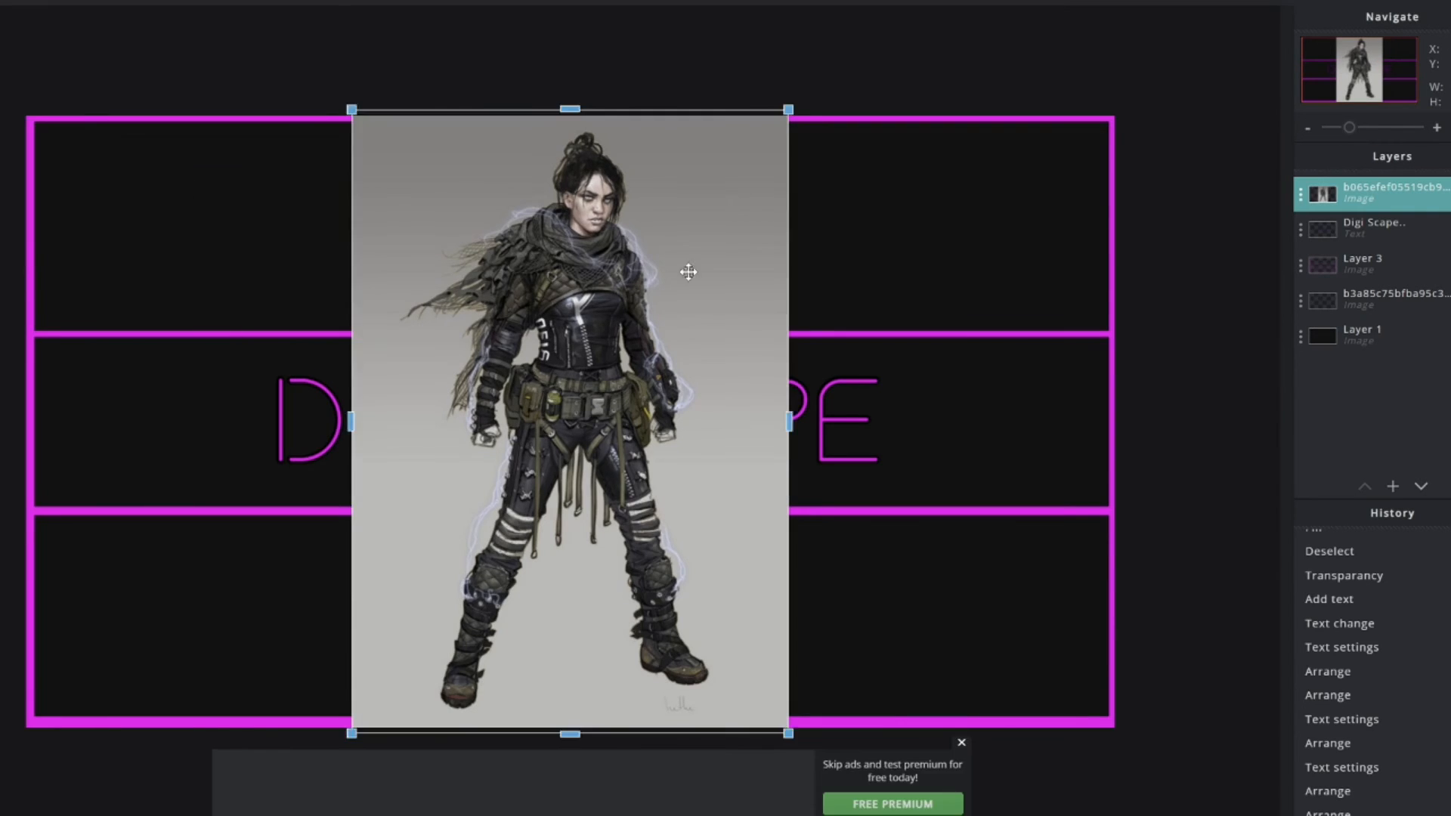
{"action": "left_click_drag", "start_coordinate": [687, 272], "coordinate": [407, 347]}
{"action": "left_click_drag", "start_coordinate": [507, 190], "coordinate": [372, 372]}
{"action": "left_click_drag", "start_coordinate": [311, 469], "coordinate": [287, 339]}
{"action": "key", "text": "Return"}
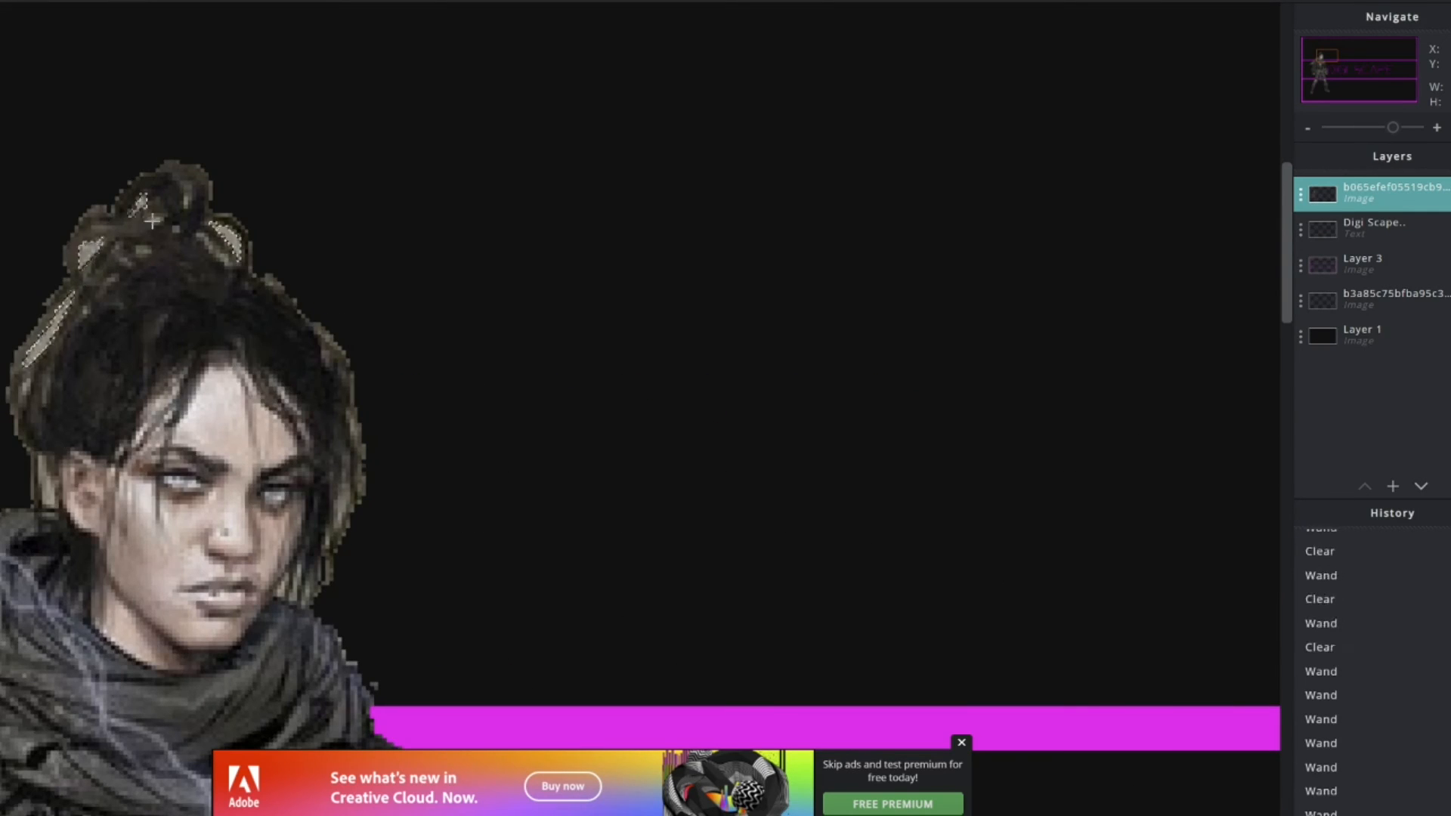
- Resize the cut-out character and move it to the banner's lower left
{"action": "scroll", "coordinate": [53, 288], "scroll_direction": "down", "scroll_amount": 8}
{"action": "key", "text": "v"}
{"action": "left_click_drag", "start_coordinate": [320, 263], "coordinate": [284, 393]}
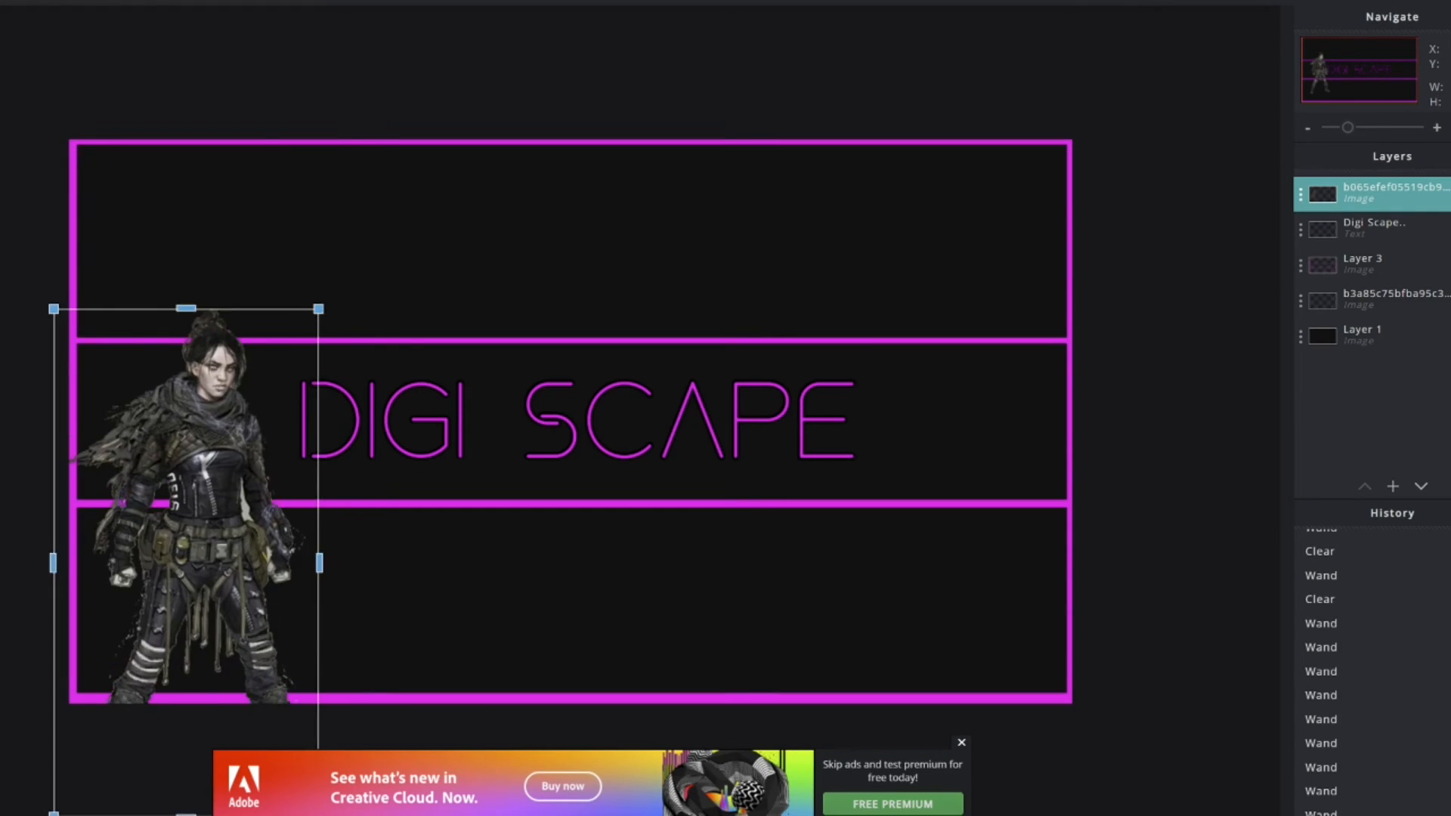
{"action": "left_click_drag", "start_coordinate": [1390, 194], "coordinate": [1390, 264]}
{"action": "scroll", "coordinate": [571, 421], "scroll_direction": "down", "scroll_amount": 2}
{"action": "key", "text": "Escape"}
- Erase and clear the character's body and hair that fall outside the title band
{"action": "left_click", "coordinate": [1390, 265]}
{"action": "left_click_drag", "start_coordinate": [332, 544], "coordinate": [198, 546]}
{"action": "left_click_drag", "start_coordinate": [97, 755], "coordinate": [379, 596]}
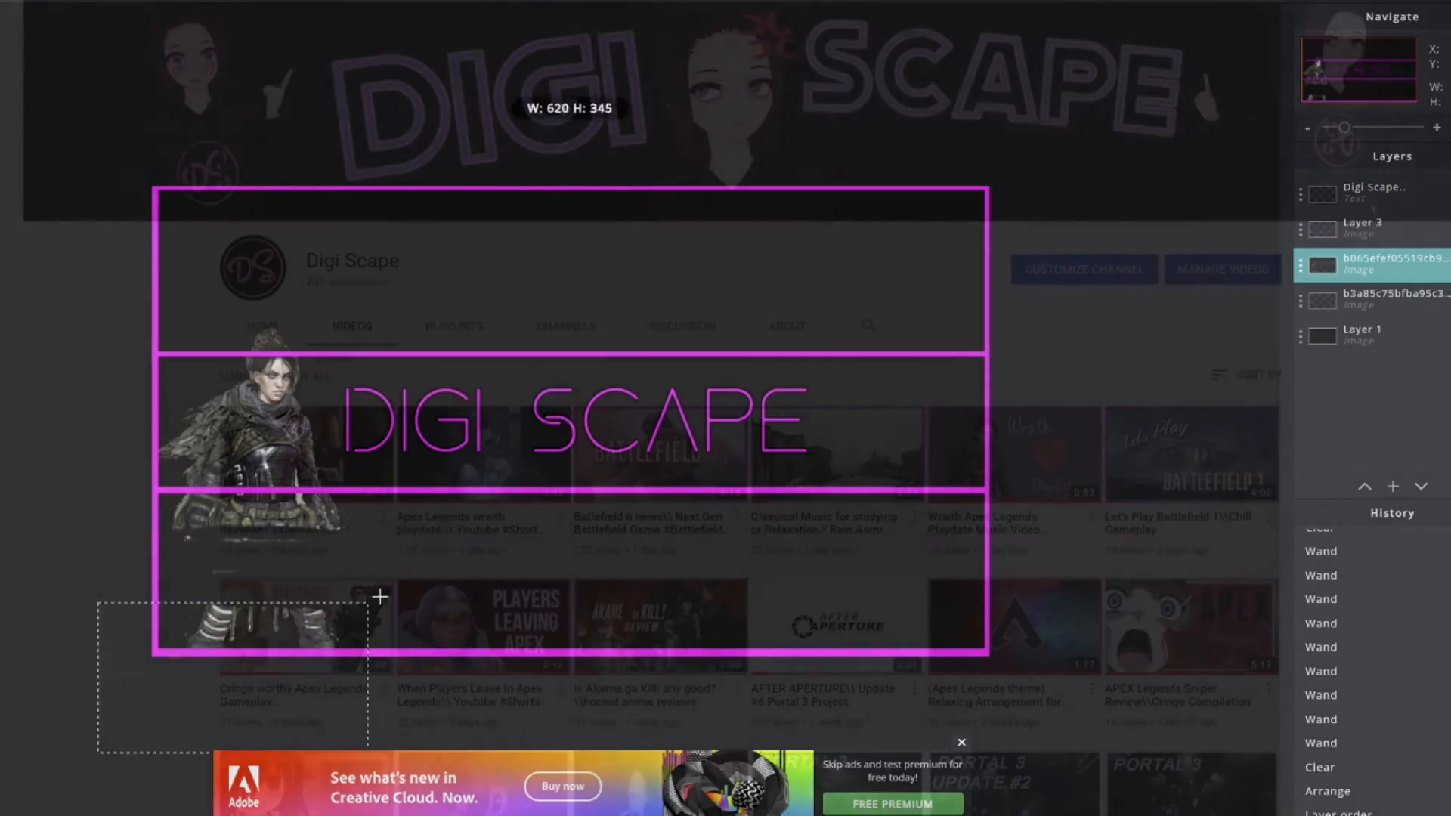
{"action": "left_click_drag", "start_coordinate": [378, 596], "coordinate": [400, 493]}
{"action": "key", "text": "Delete"}
{"action": "left_click_drag", "start_coordinate": [88, 243], "coordinate": [424, 346]}
{"action": "left_click_drag", "start_coordinate": [424, 347], "coordinate": [429, 352]}
{"action": "key", "text": "Delete"}
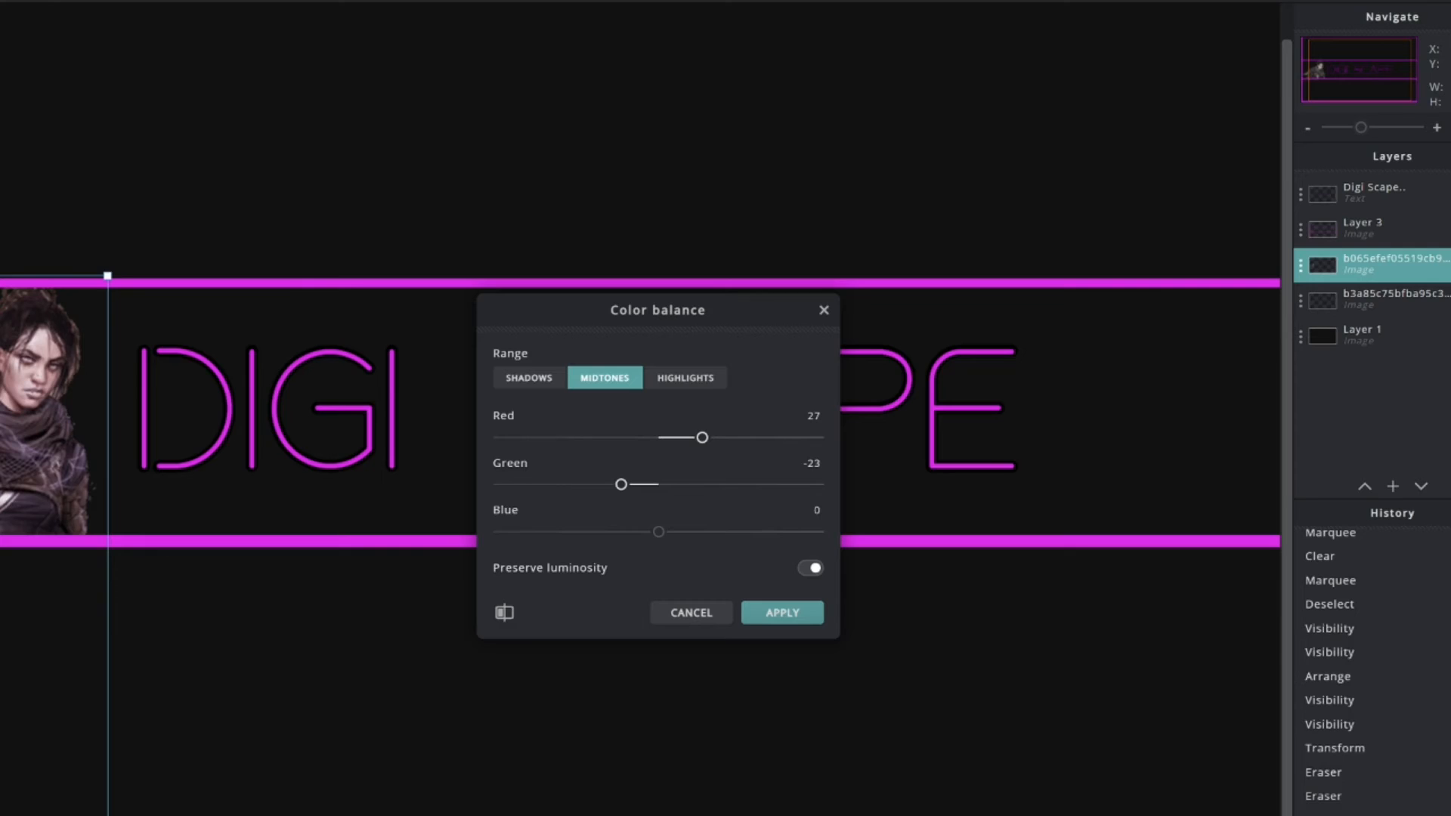
- Apply the colour balance to warm the left character's colours
{"action": "left_click", "coordinate": [758, 607]}
{"action": "scroll", "coordinate": [211, 599], "scroll_direction": "down", "scroll_amount": 2}
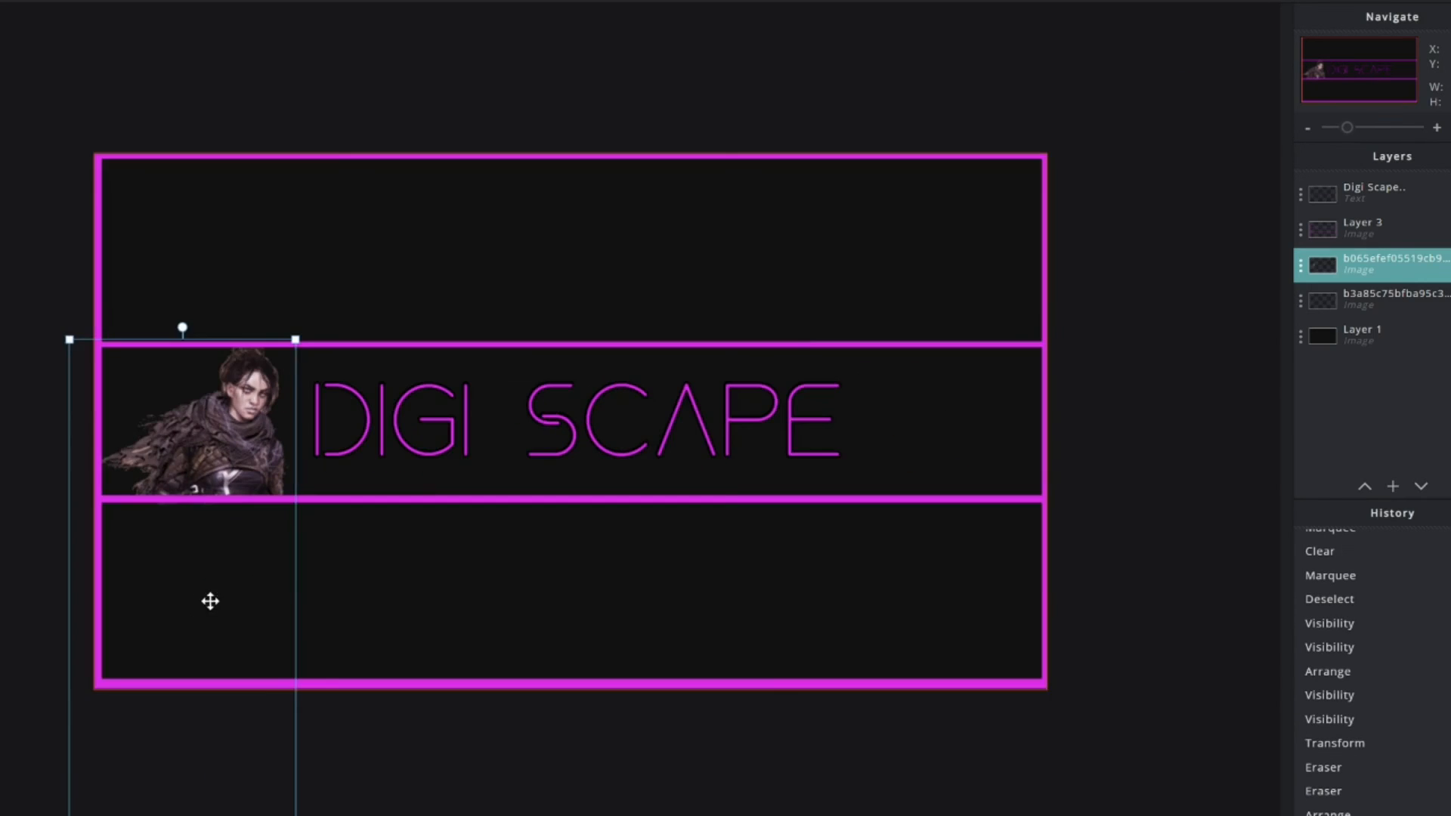
{"action": "scroll", "coordinate": [443, 677], "scroll_direction": "down", "scroll_amount": 1}
{"action": "scroll", "coordinate": [442, 677], "scroll_direction": "up", "scroll_amount": 2}
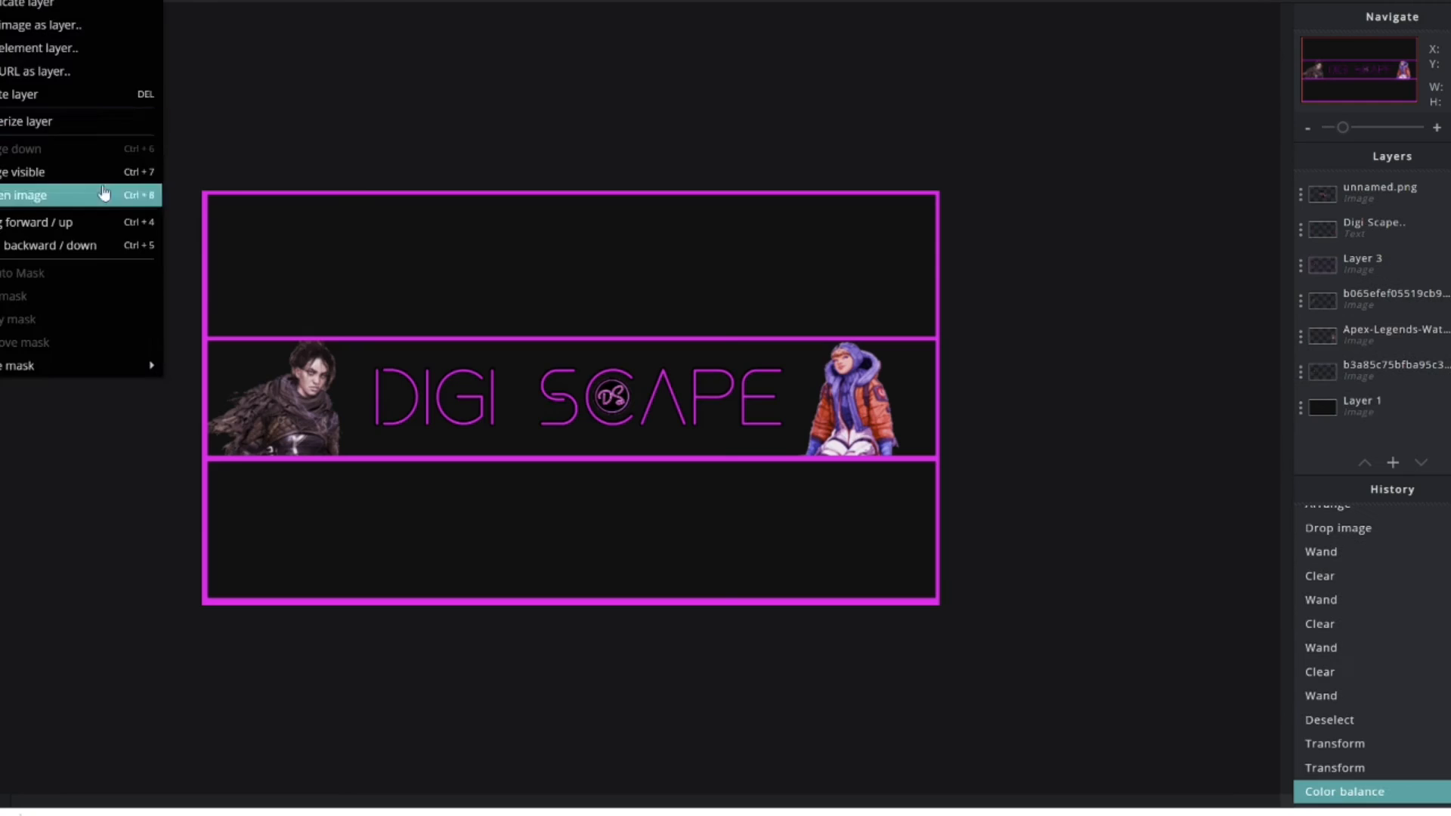
- Apply Bloom and a brightness-contrast adjustment to the banner, then preview Fringe at 23
{"action": "left_click", "coordinate": [90, 194]}
{"action": "left_click", "coordinate": [172, 83]}
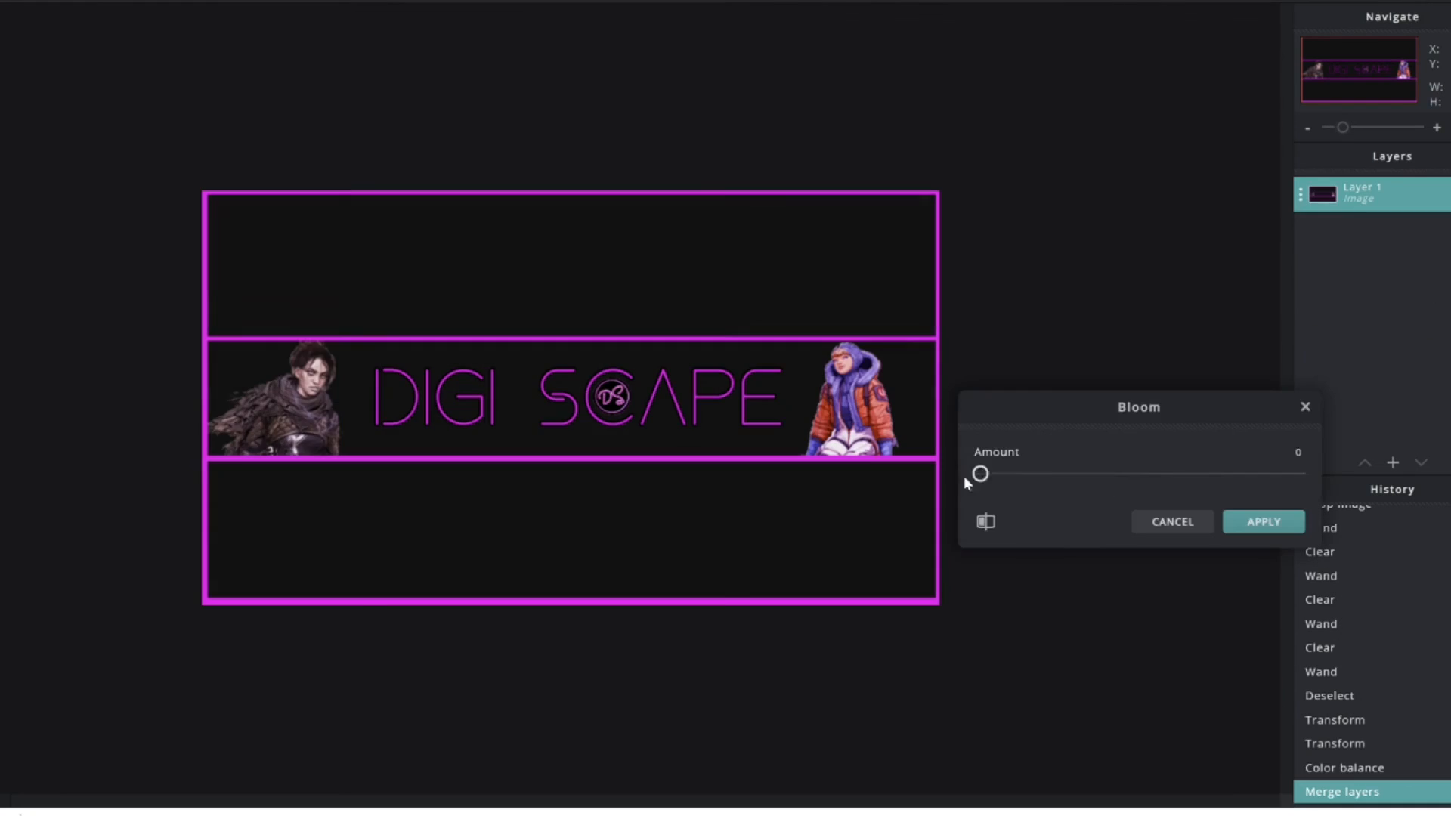
{"action": "left_click", "coordinate": [1256, 518]}
{"action": "left_click", "coordinate": [132, 55]}
{"action": "left_click", "coordinate": [1264, 572]}
{"action": "scroll", "coordinate": [650, 393], "scroll_direction": "up", "scroll_amount": 3}
{"action": "scroll", "coordinate": [650, 392], "scroll_direction": "down", "scroll_amount": 1}
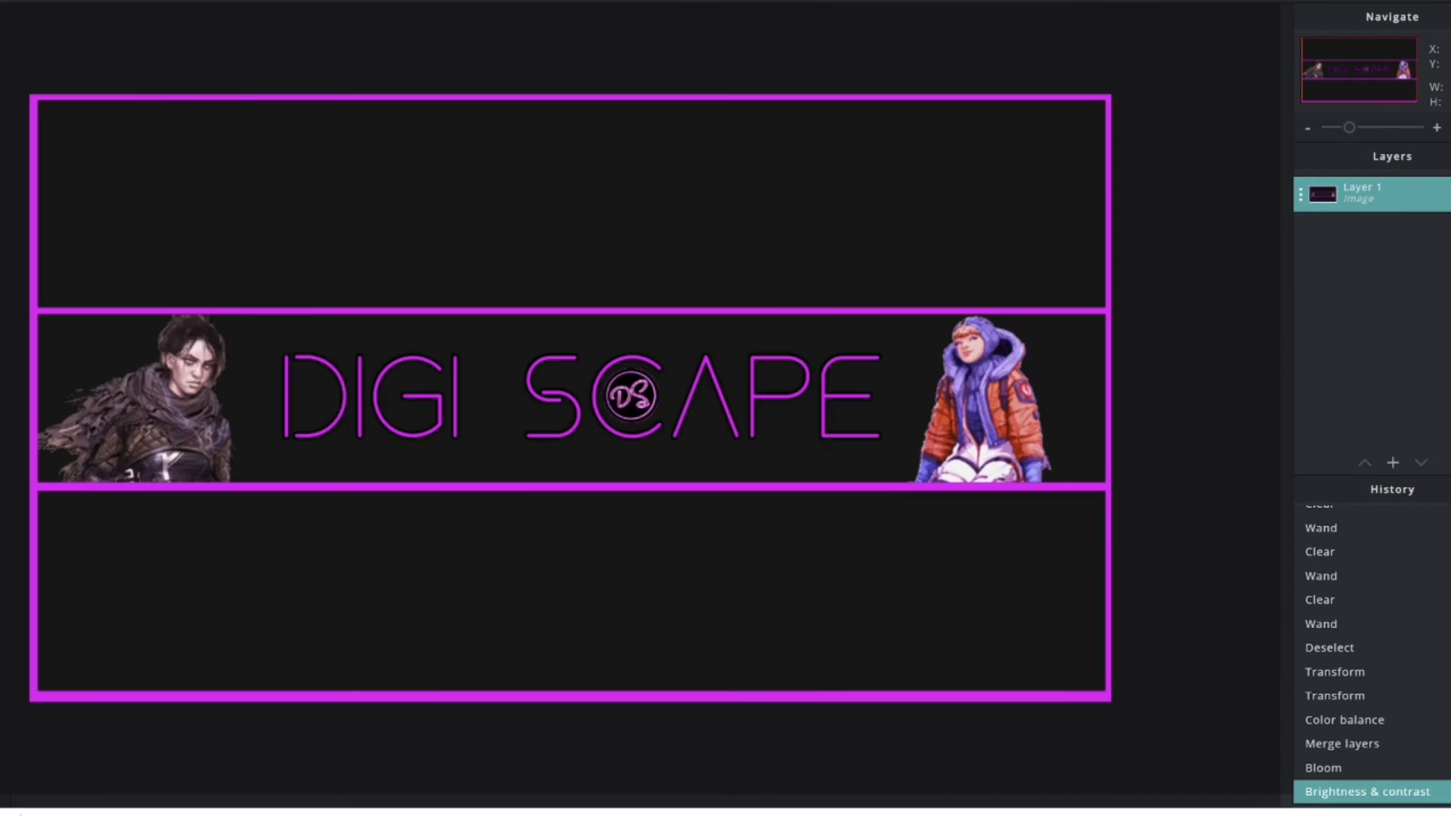
{"action": "left_click", "coordinate": [170, 3]}
{"action": "left_click", "coordinate": [177, 136]}
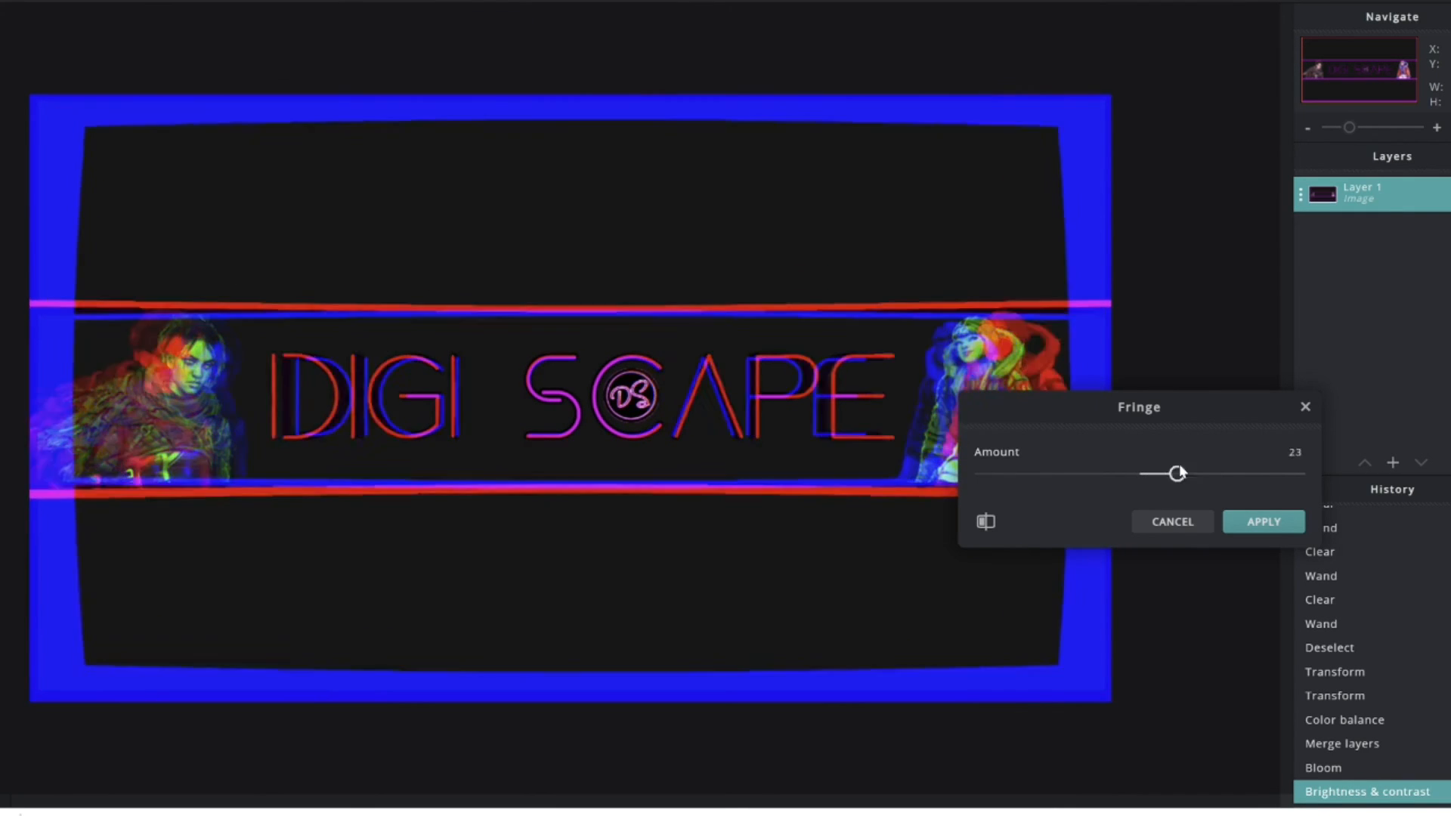